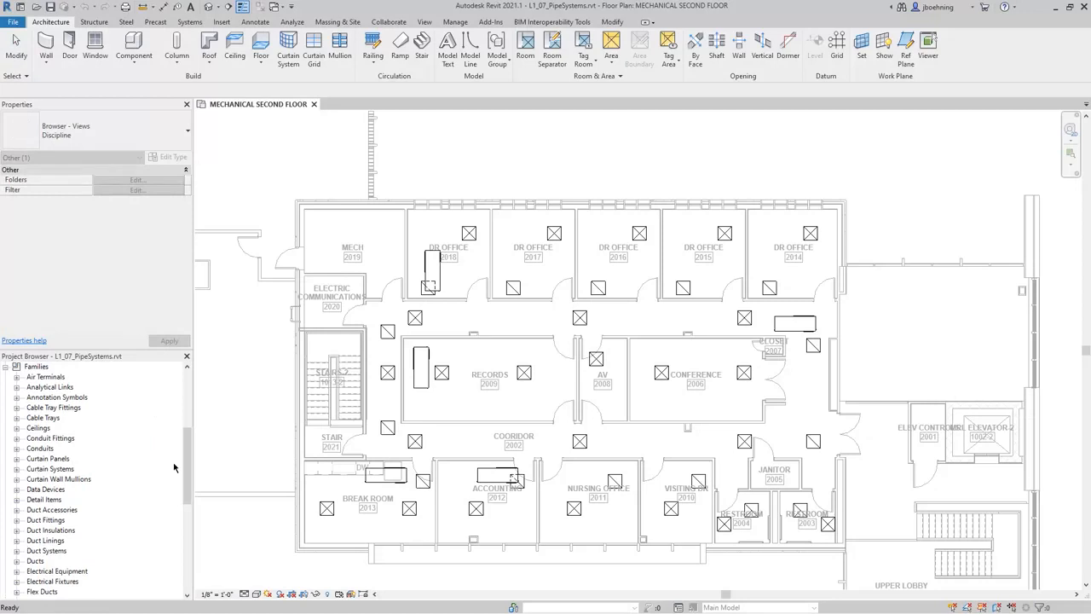
Expand the Piping Systems family in the project browser down to its list of piping system types.
drag(186, 458, 190, 524)
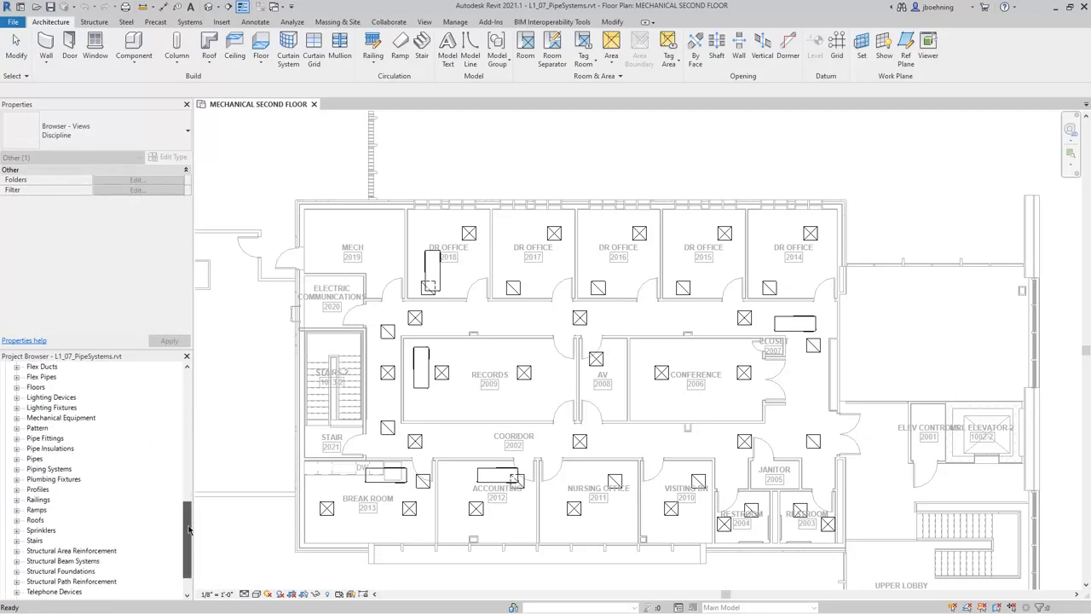
click(17, 469)
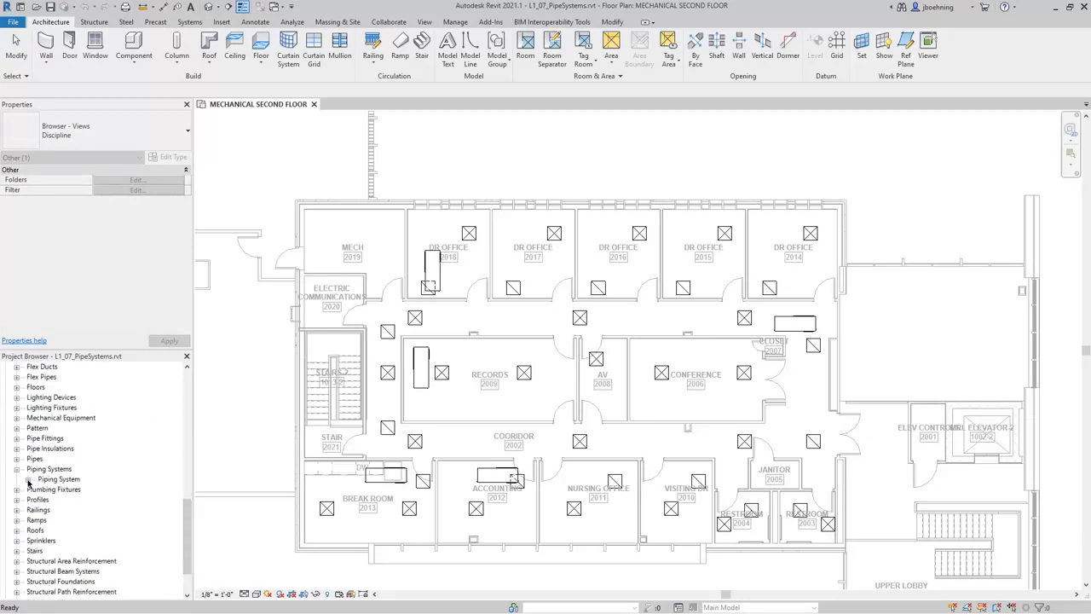
click(27, 480)
drag(190, 508, 188, 530)
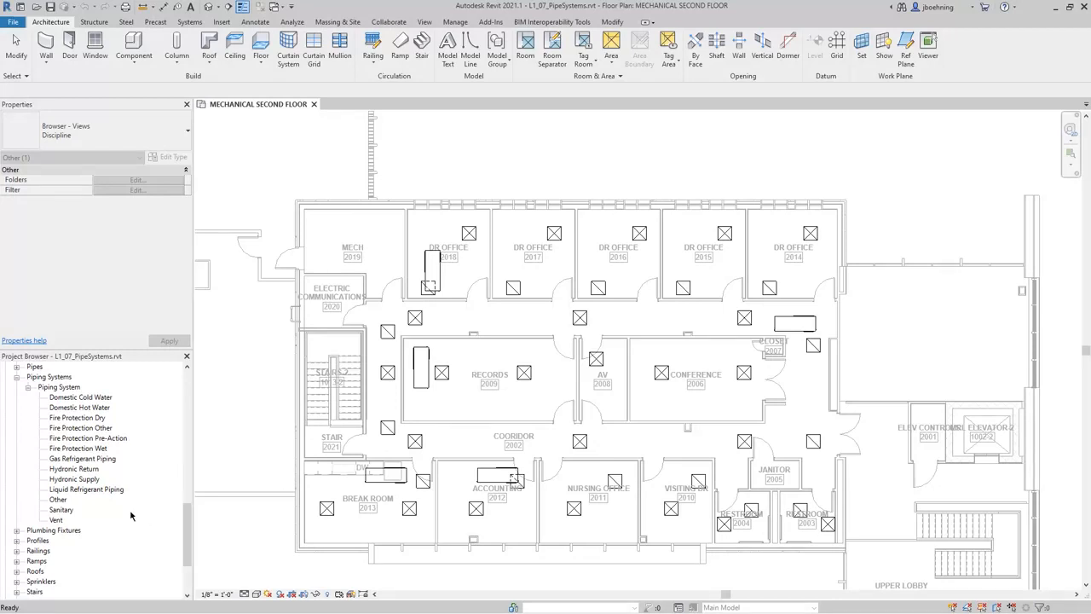
Duplicate the Hydronic Supply piping system type and name the copy HEATING HOT WATER SUPPLY.
click(75, 479)
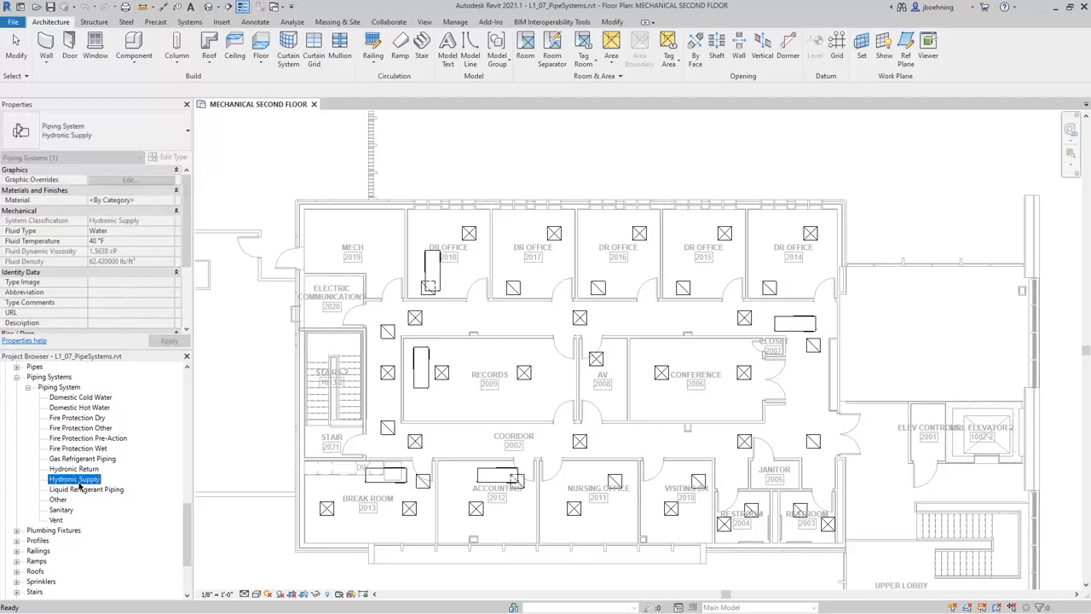
right_click(79, 486)
click(133, 434)
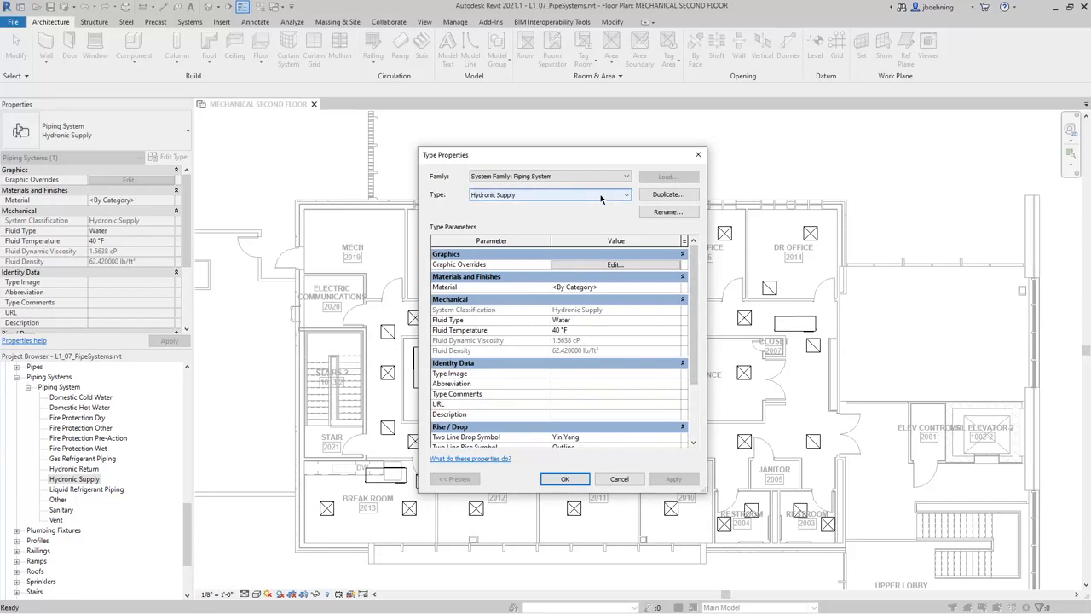
mouse_move(507, 314)
click(667, 195)
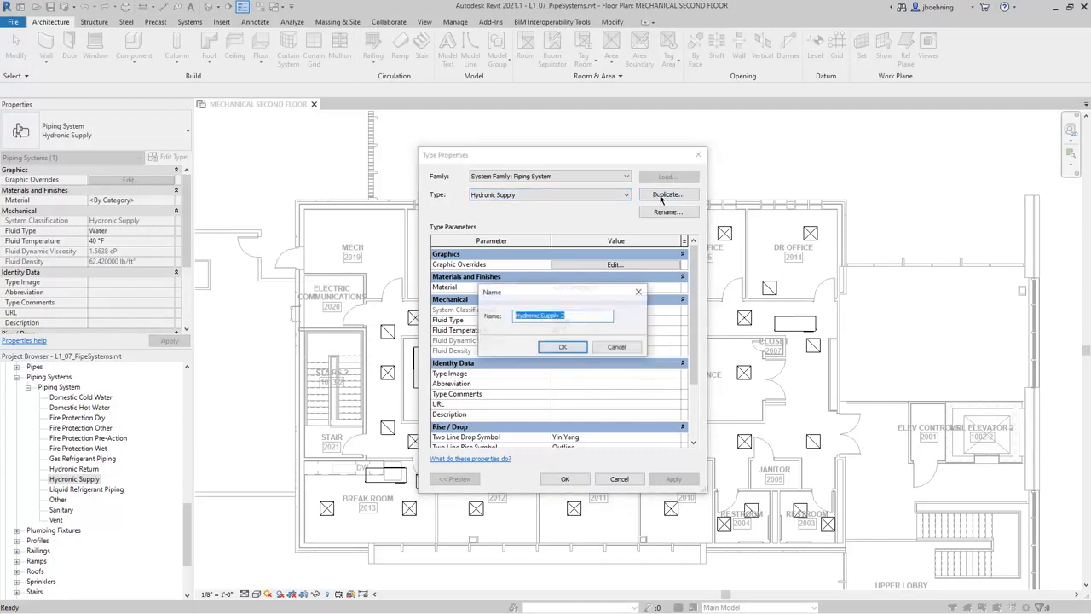
text(HEATING HOT )
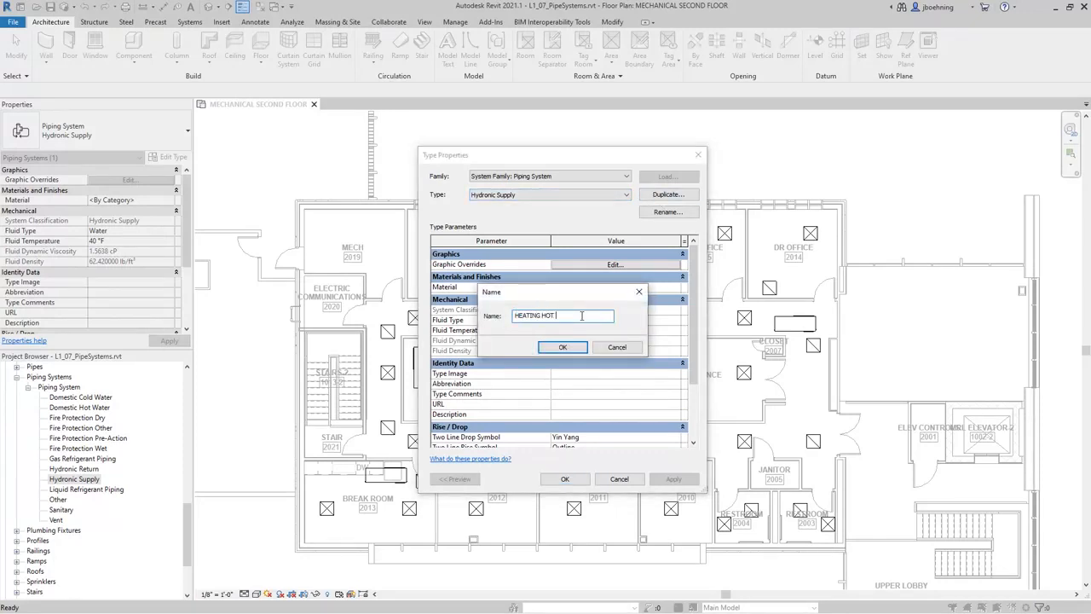
text(WATER SUPPLY)
click(563, 347)
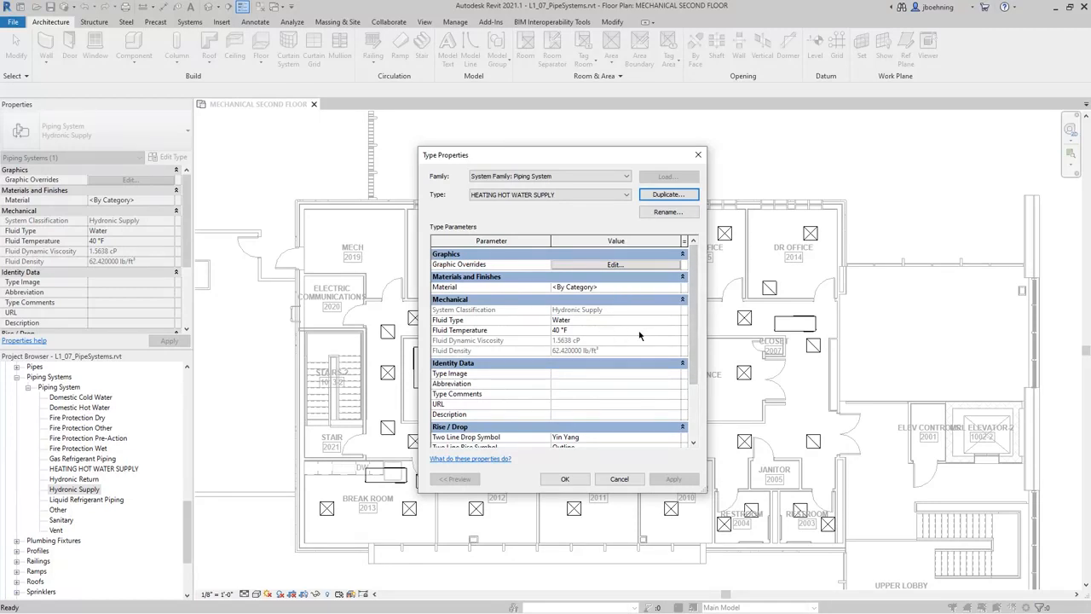
Override the line color of the HEATING HOT WATER SUPPLY system type to Red and accept its type properties.
drag(695, 325, 697, 402)
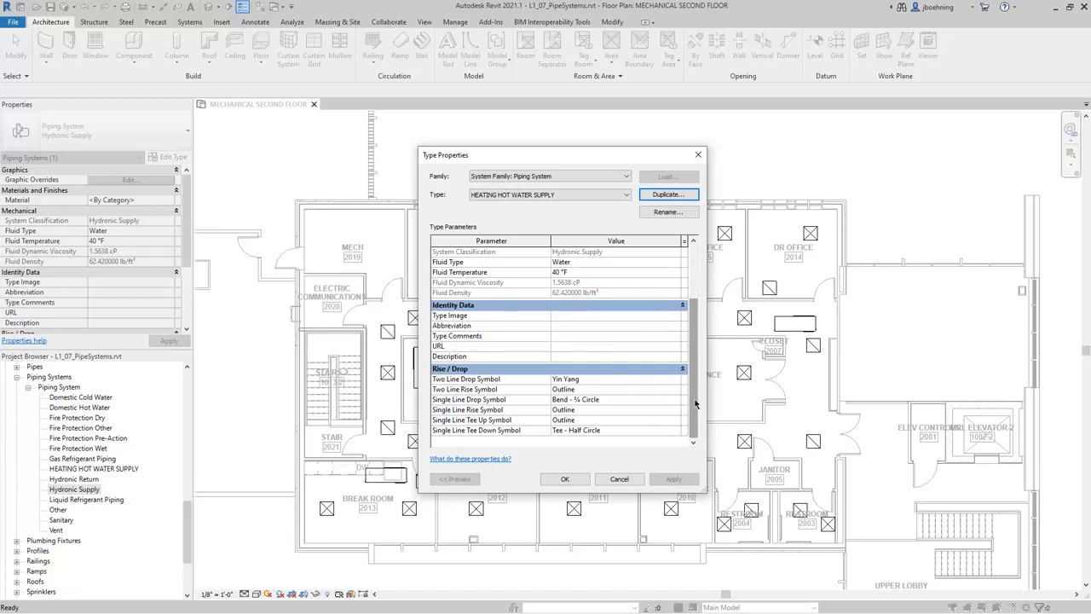
drag(697, 403, 697, 341)
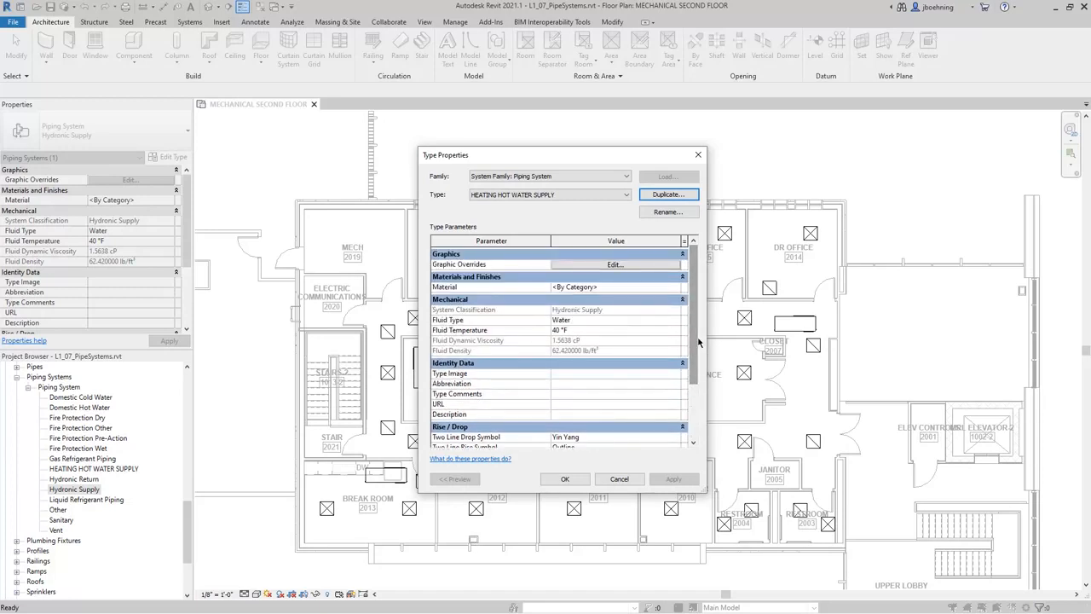
click(636, 266)
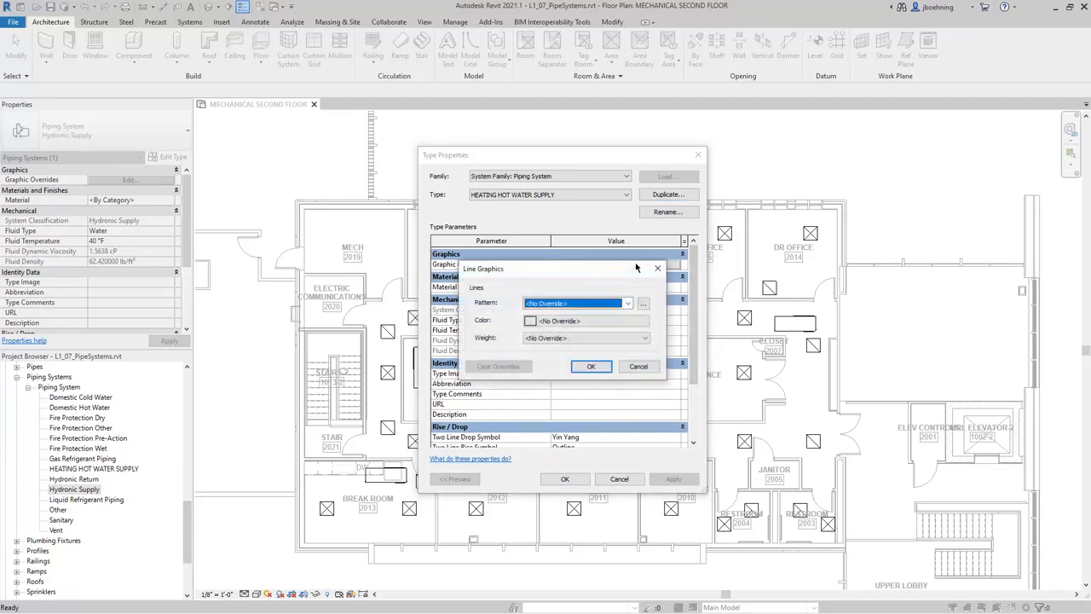
click(594, 321)
click(458, 334)
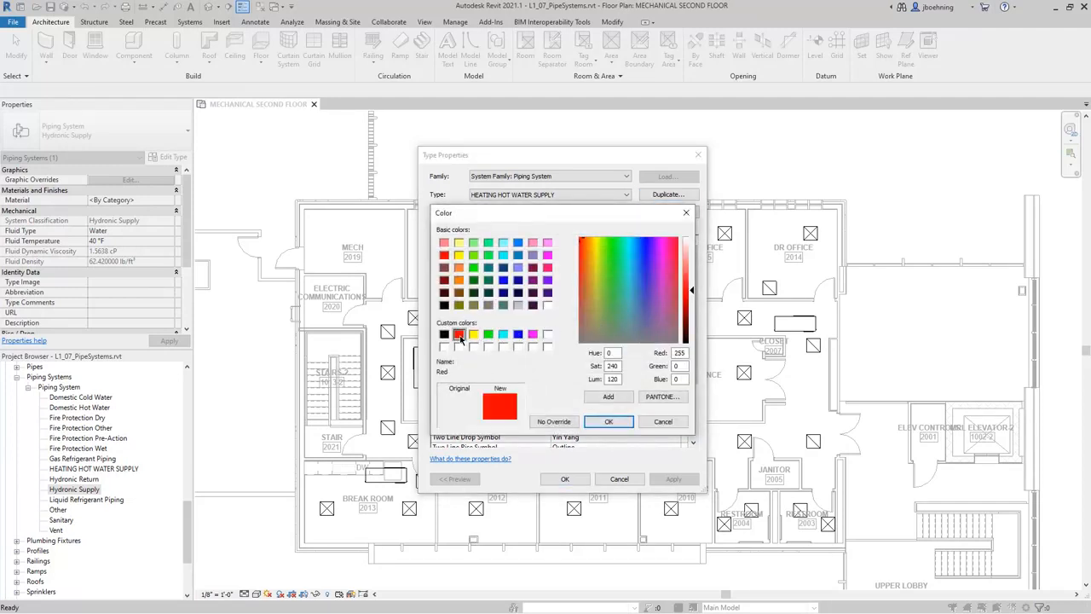
click(609, 421)
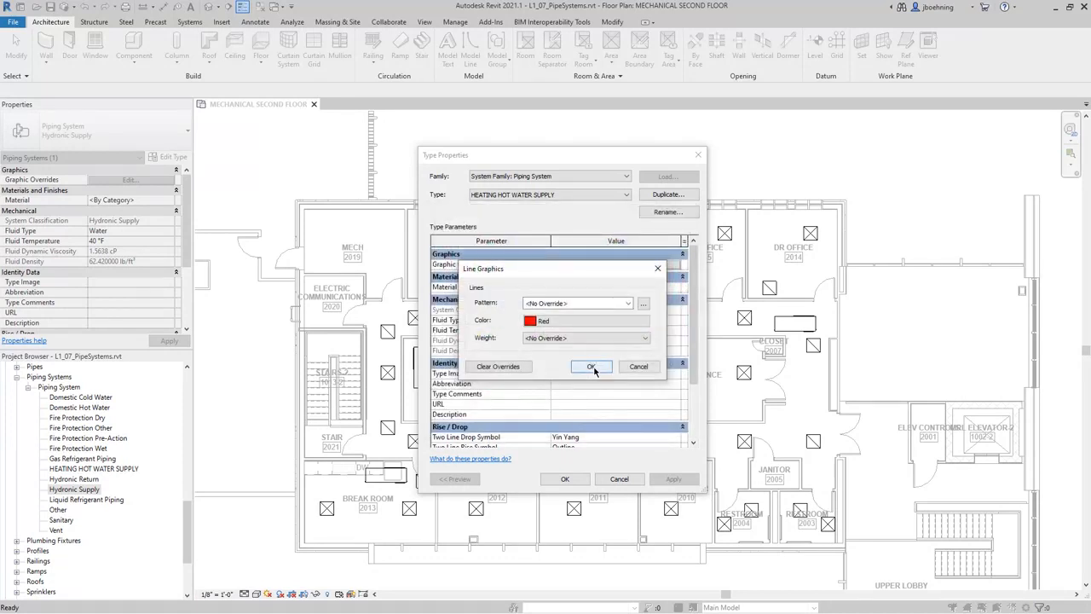
click(594, 365)
click(568, 479)
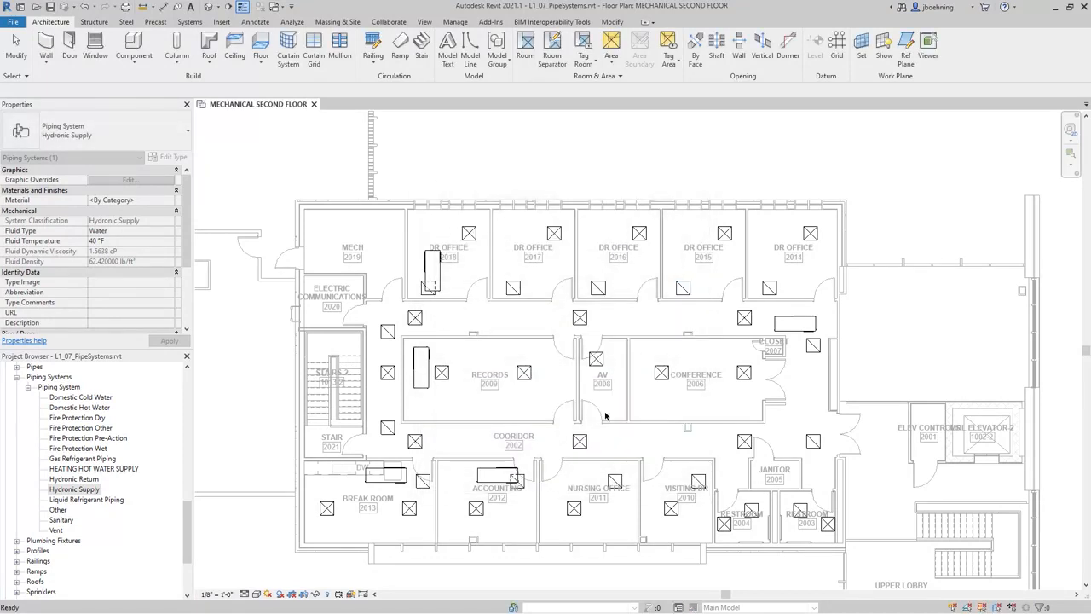
Duplicate the Hydronic Return piping system type and name the copy HEATING HOT WATER RETURN.
right_click(68, 480)
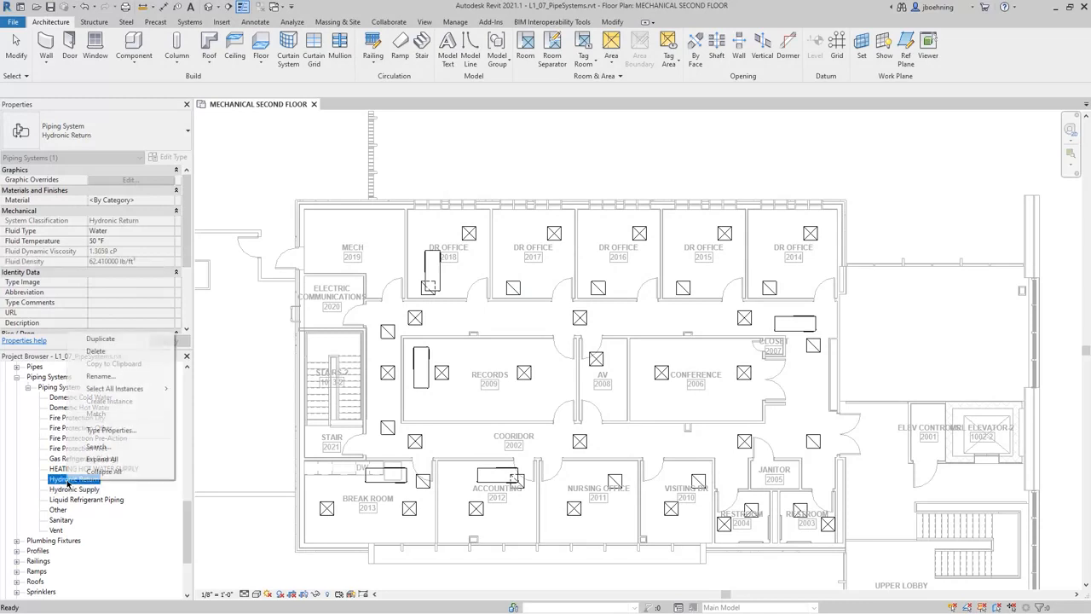
click(119, 431)
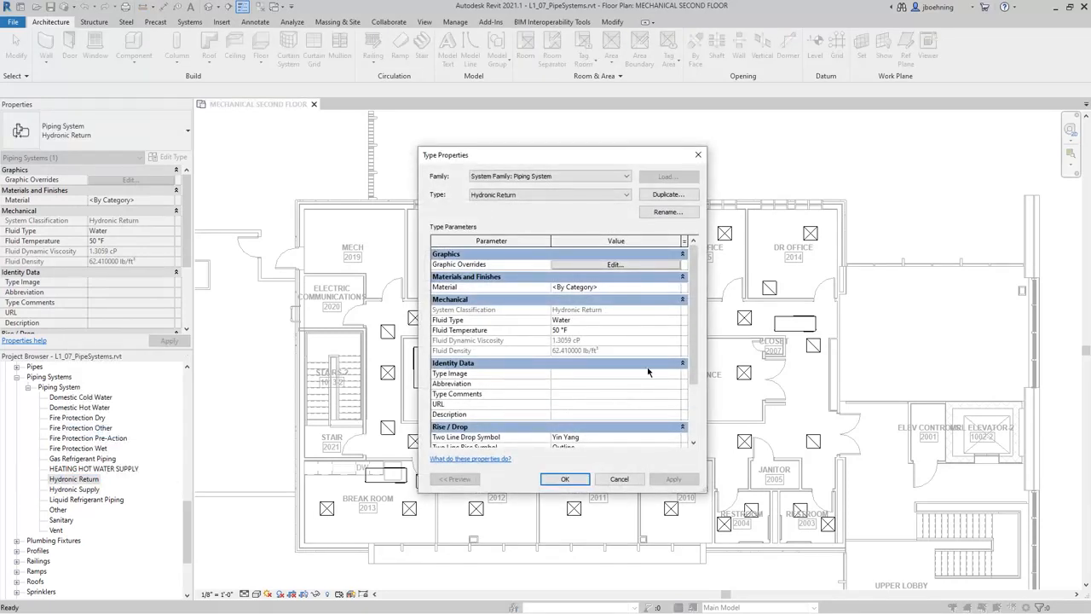
click(681, 195)
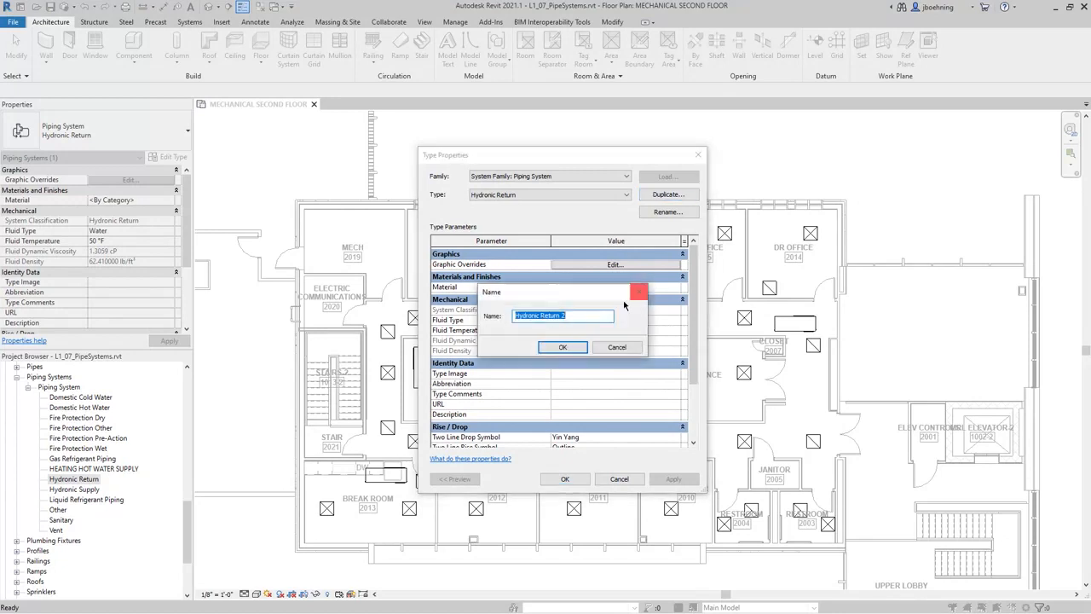
text(HEATI)
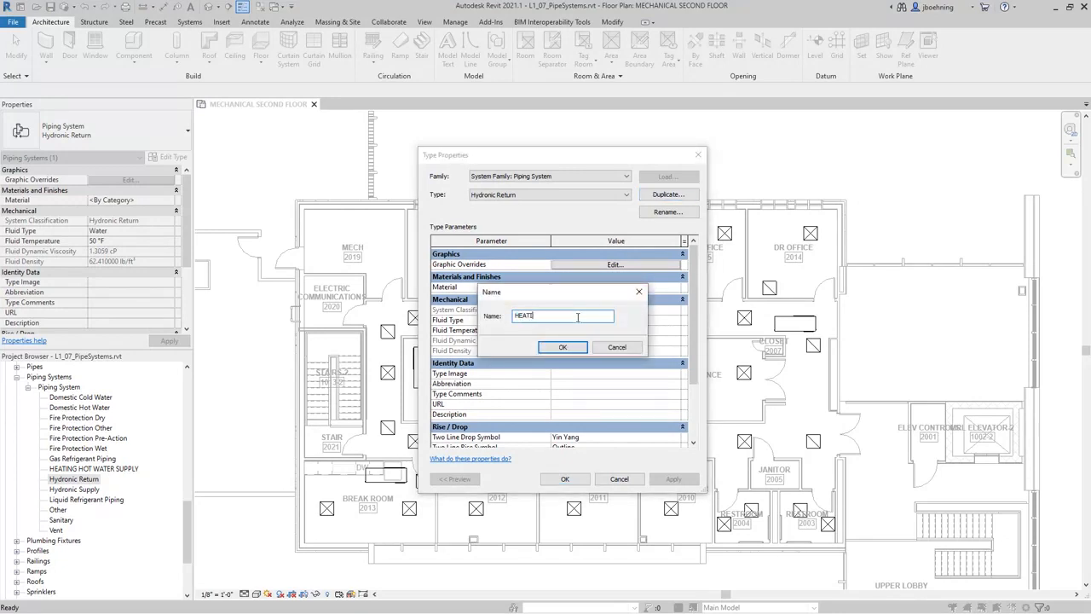
text(NG HOT WATER RETURN)
click(572, 348)
Override the HEATING HOT WATER RETURN line color to orange, RGB 255-128-064, and accept its type properties.
click(643, 270)
click(598, 320)
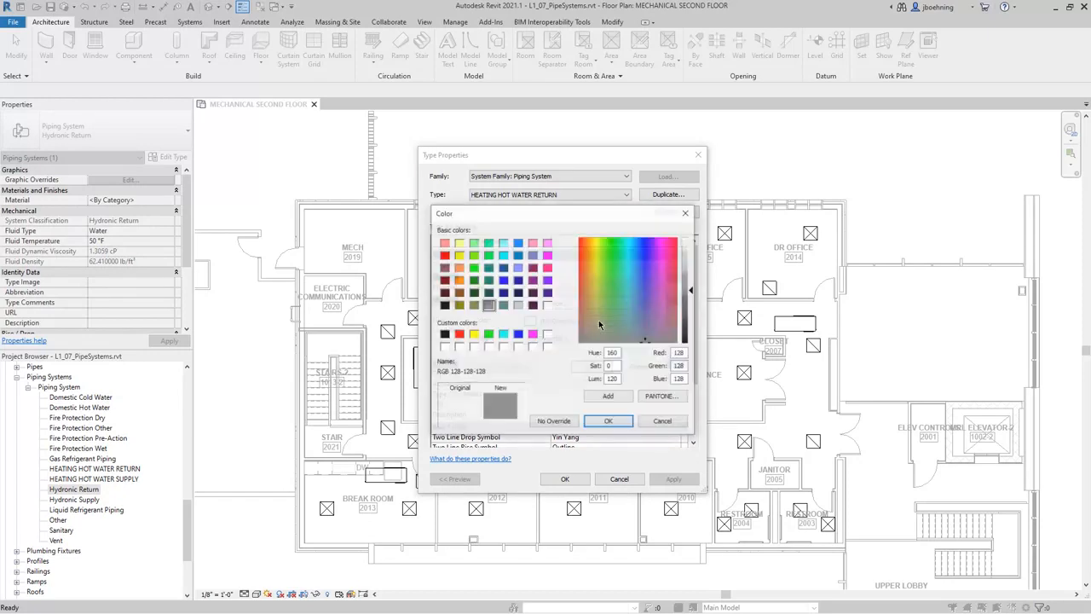
click(460, 268)
click(608, 421)
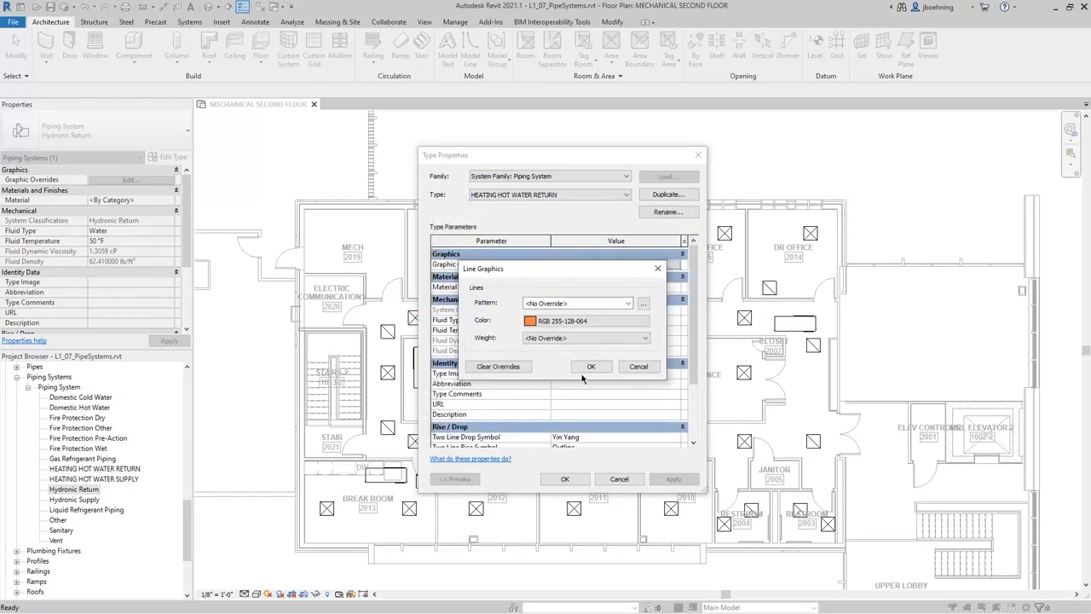
click(590, 366)
click(568, 479)
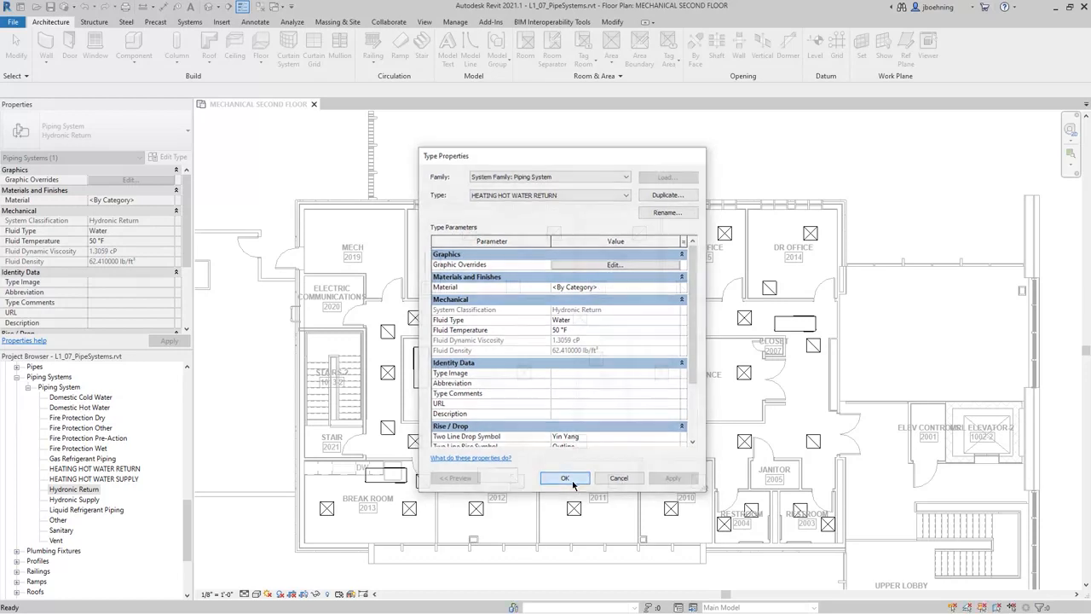
click(549, 182)
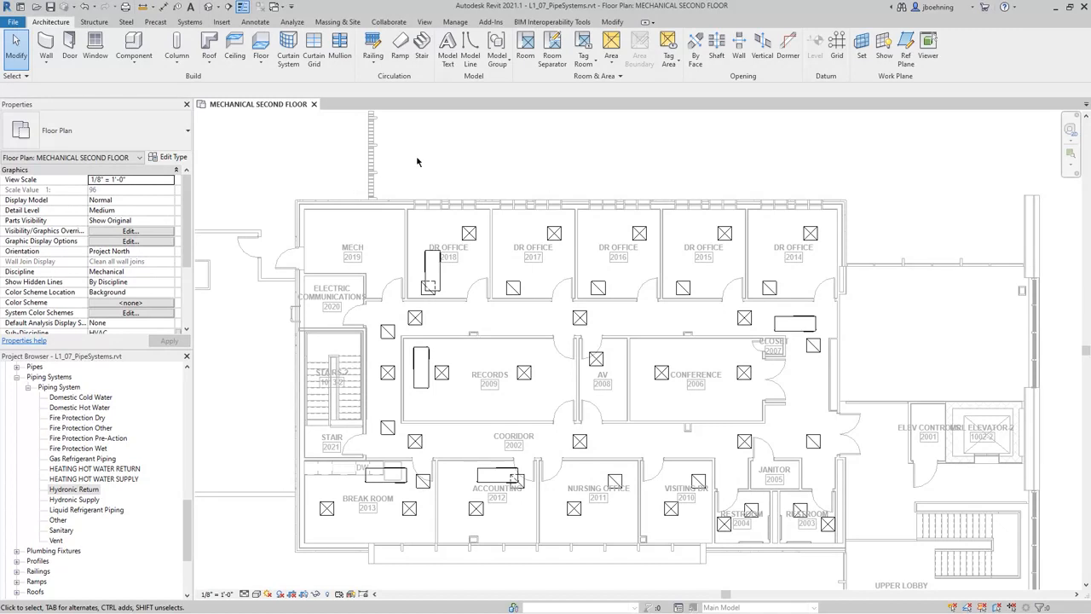
Draw a horizontal 6" pipe about 7' 6" long outside DR OFFICE 2018 and 2017, with system type HEATING HOT WATER SUPPLY.
click(190, 22)
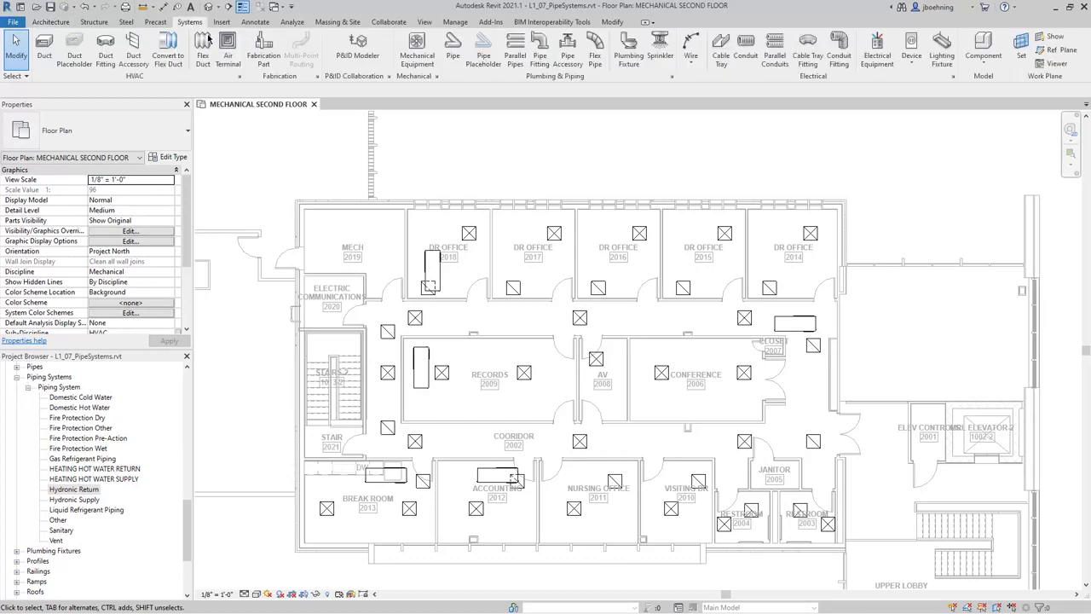
click(453, 49)
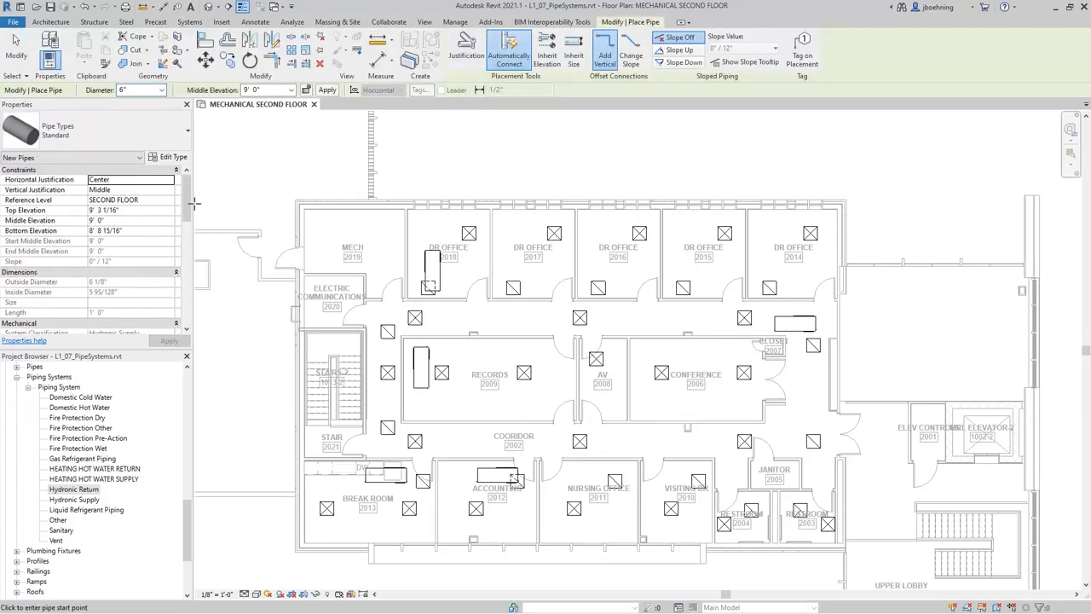
drag(186, 208, 183, 231)
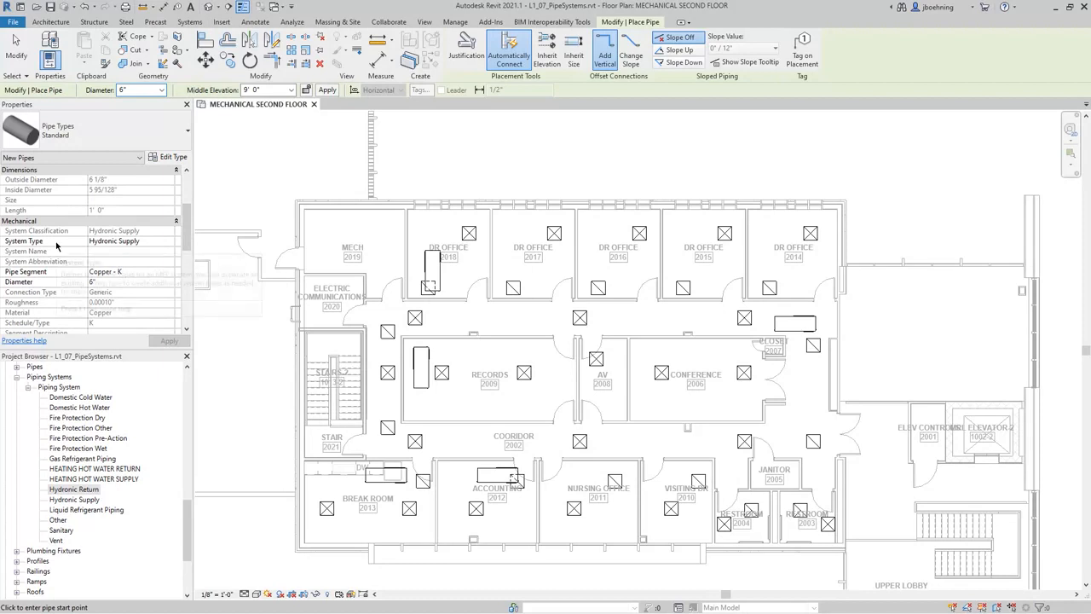
click(150, 242)
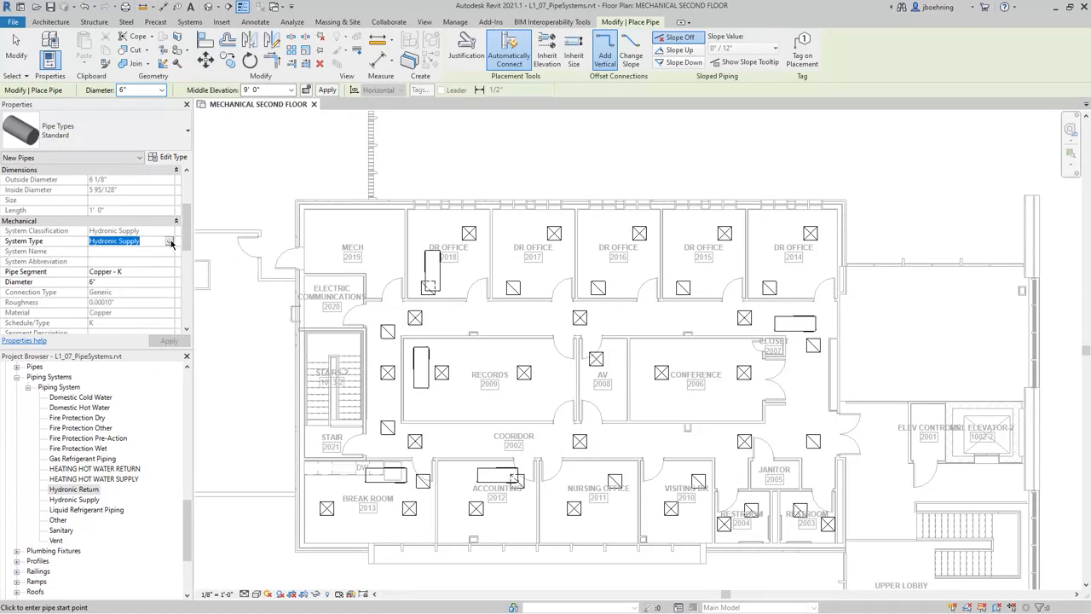
click(169, 241)
scroll(180, 273, up, 1)
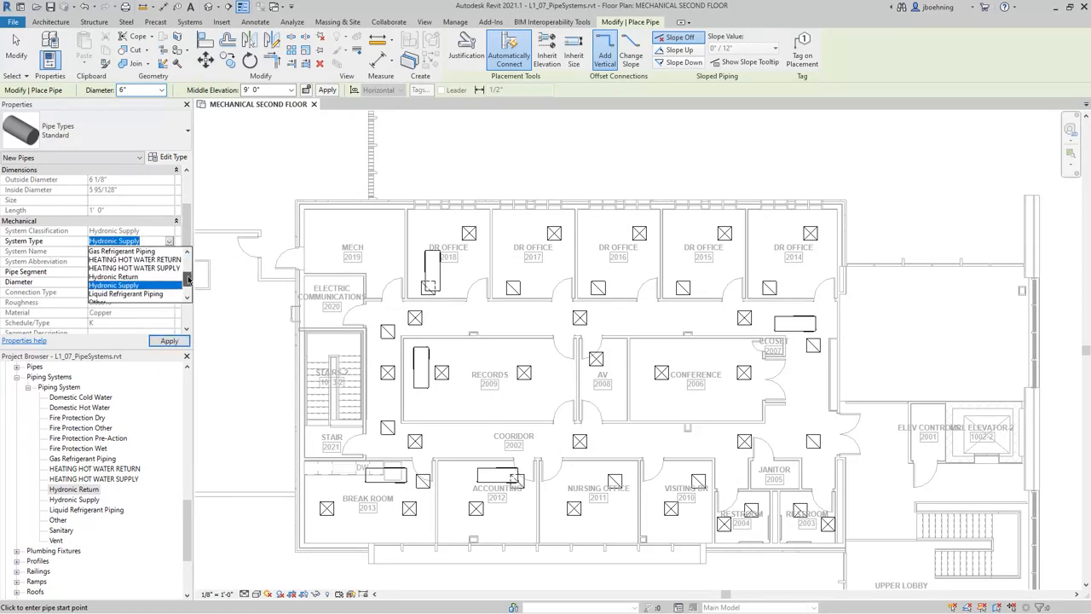
click(160, 269)
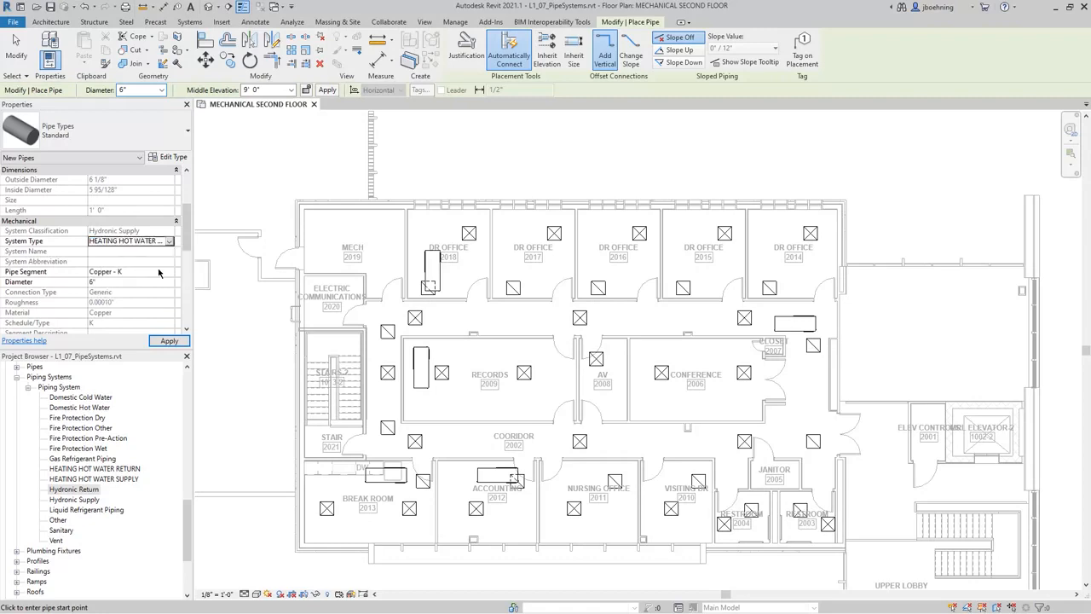
click(465, 164)
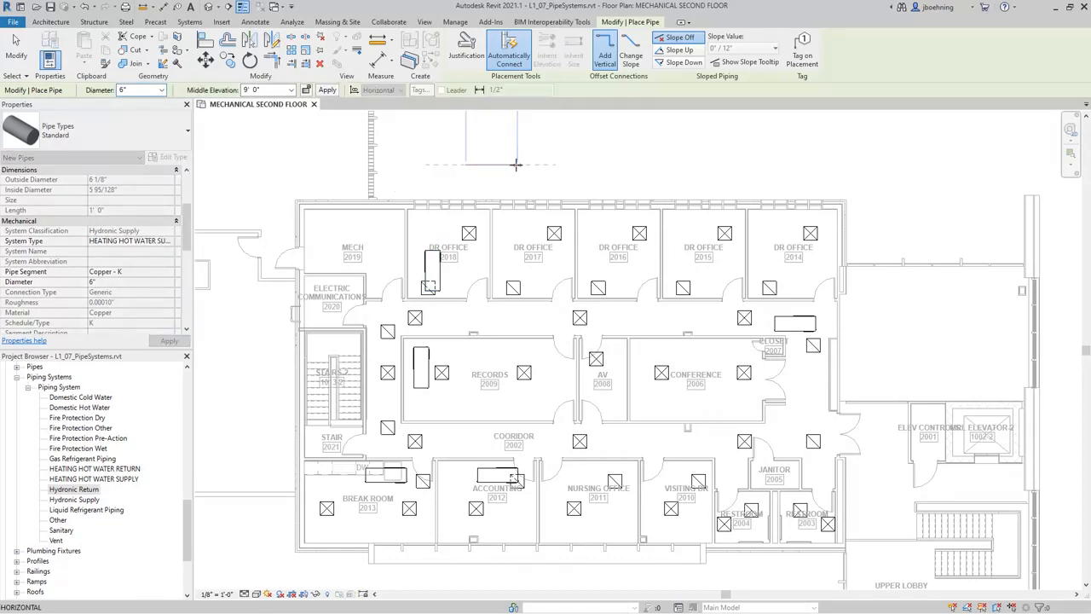
scroll(501, 155, up, 3)
scroll(507, 153, up, 2)
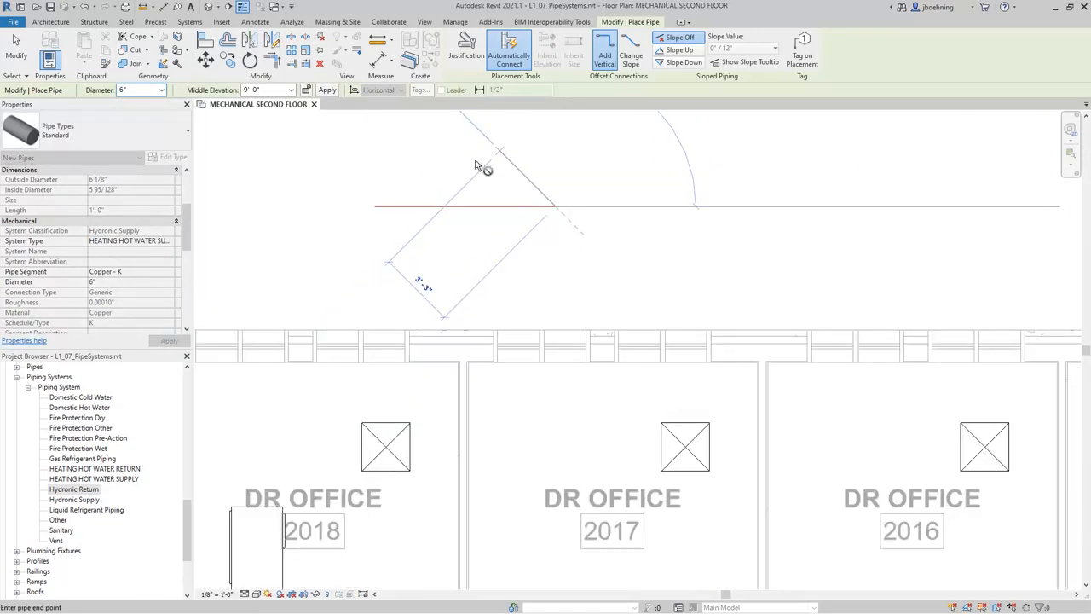
click(15, 53)
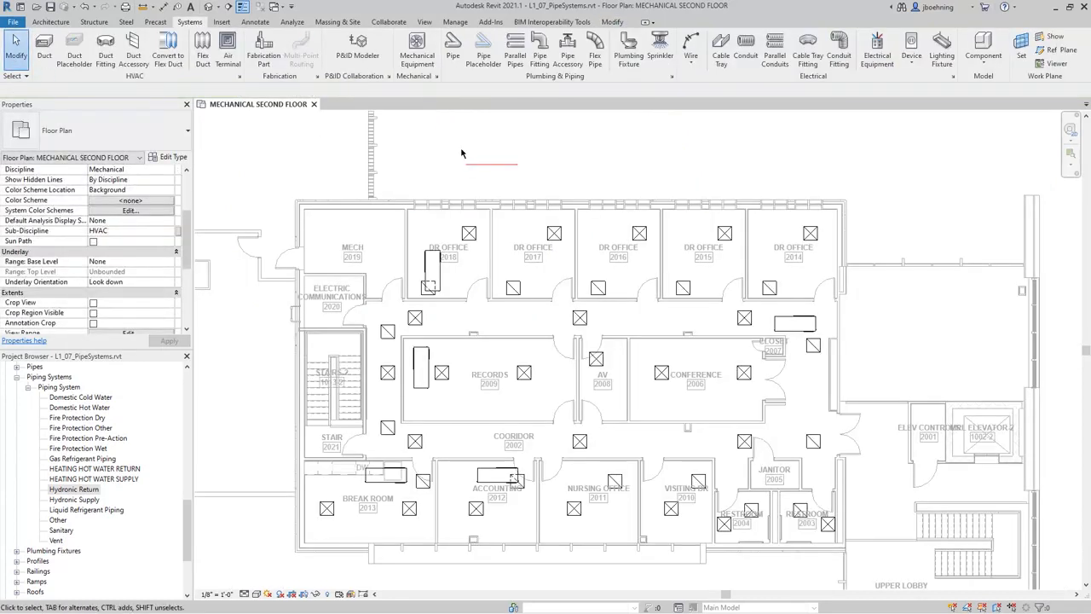
Examine the piping system properties and system name of the pipe outside the DR OFFICE rooms, then deselect it.
scroll(461, 149, up, 2)
click(497, 176)
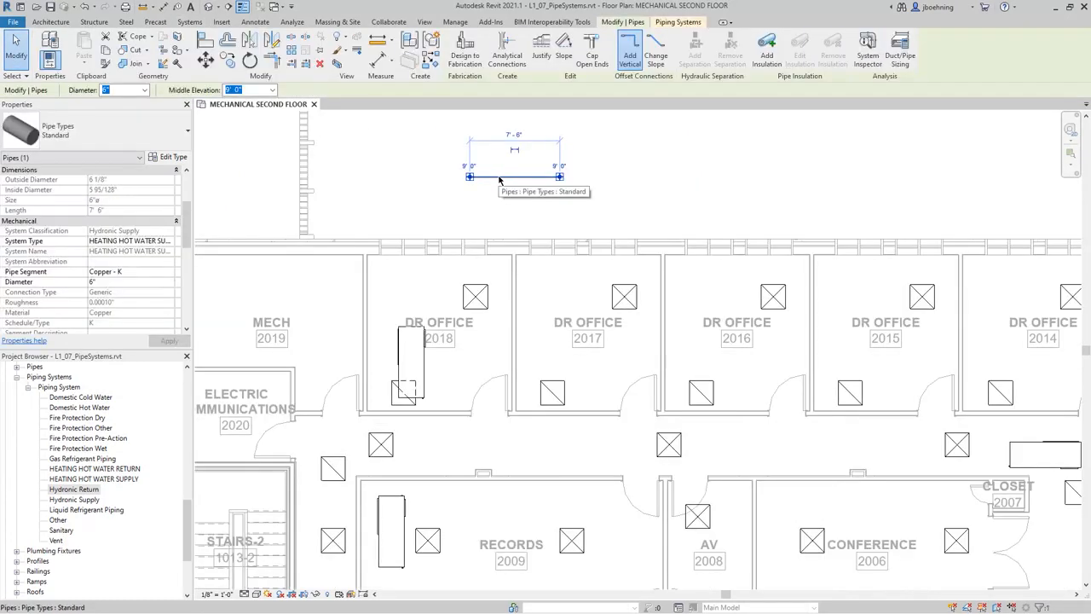
click(679, 24)
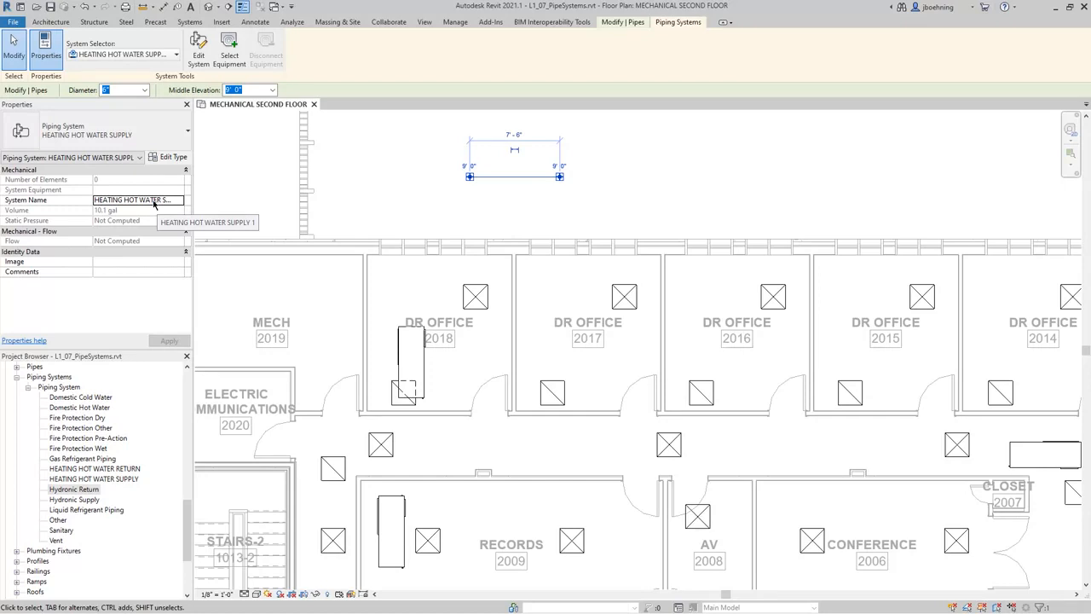
click(445, 200)
scroll(522, 192, up, 1)
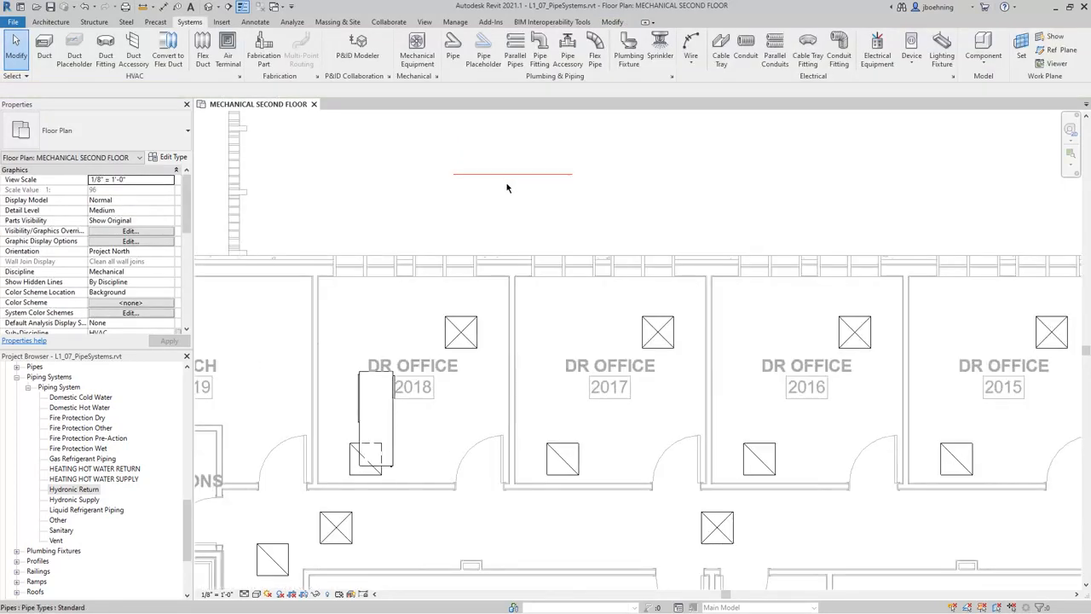
scroll(518, 205, up, 1)
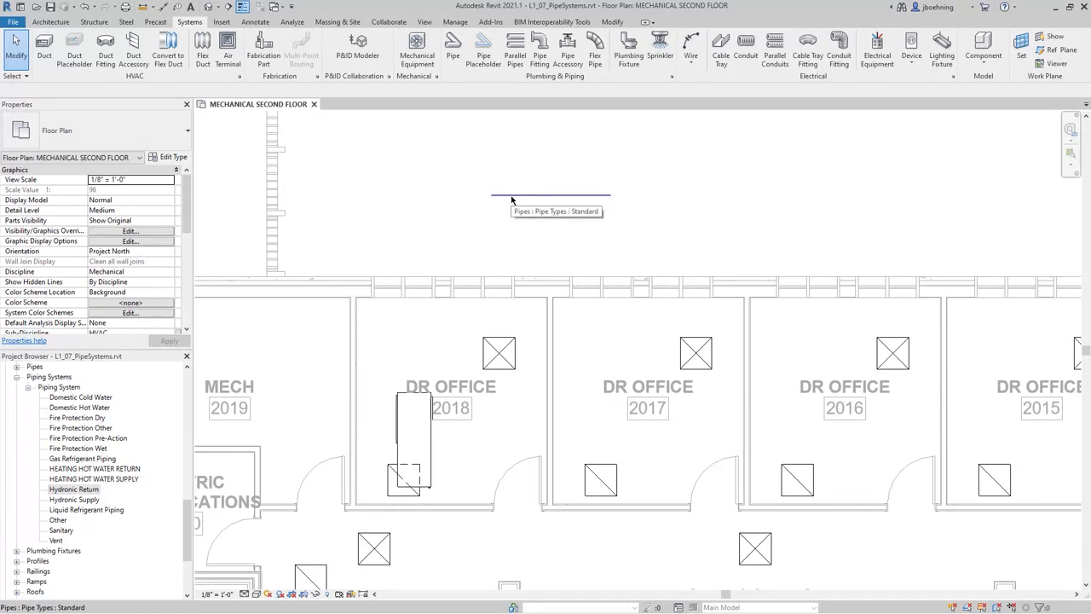
Start a new piping system from the heat pump in DR OFFICE 2018 with system type HEATING HOT WATER SUPPLY.
scroll(464, 219, down, 2)
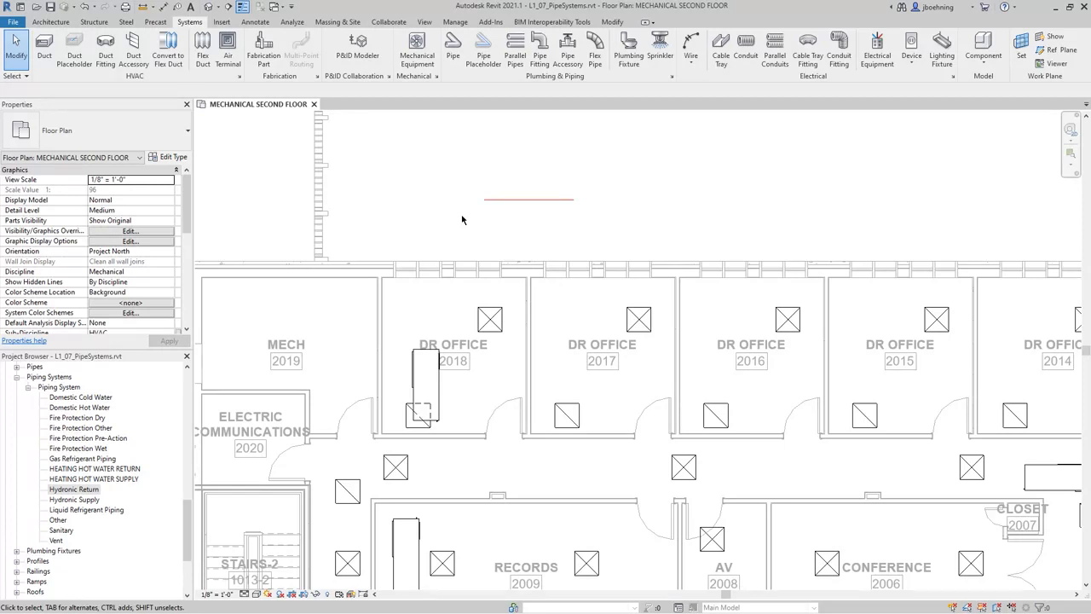
scroll(462, 220, down, 4)
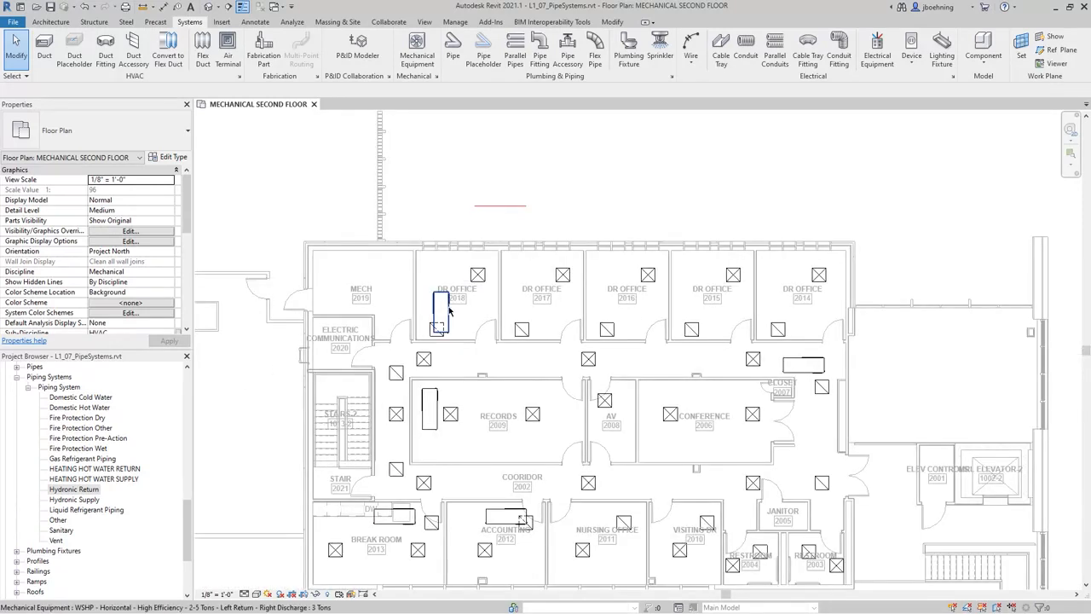
click(449, 311)
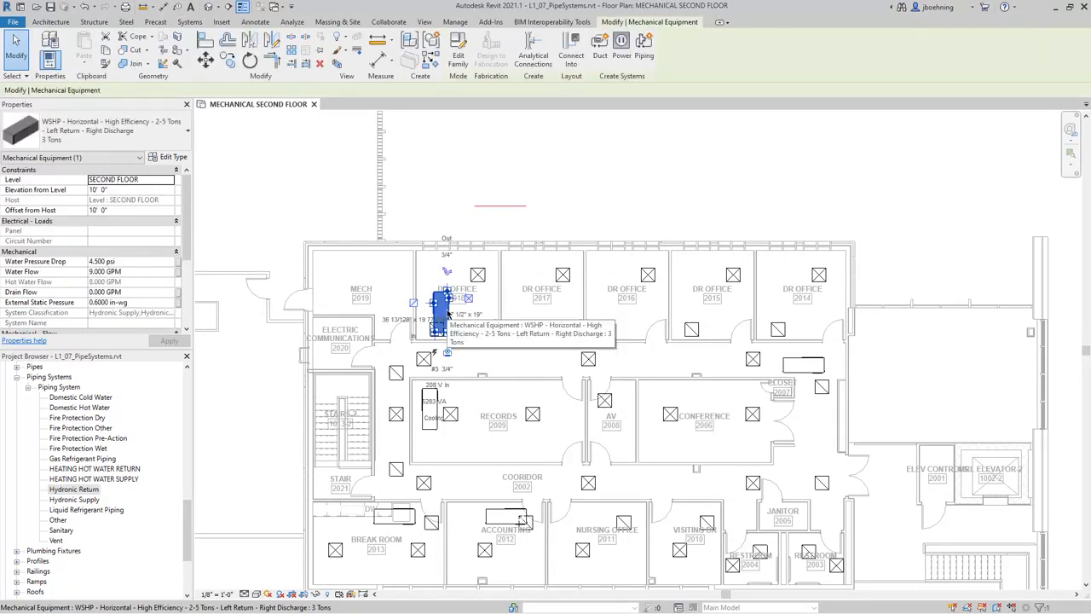
scroll(441, 315, up, 5)
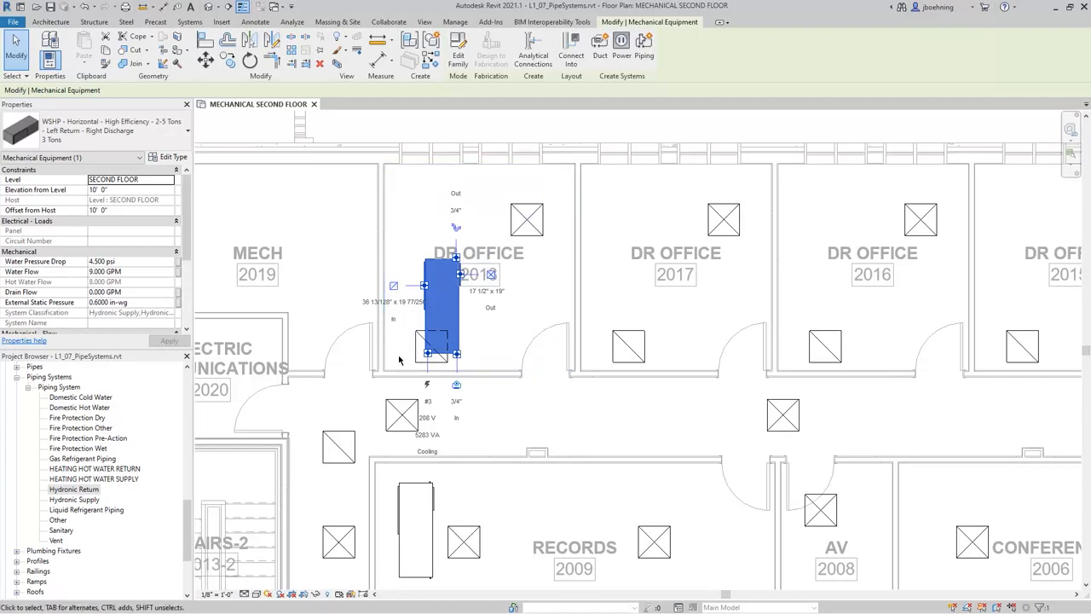
scroll(399, 360, up, 2)
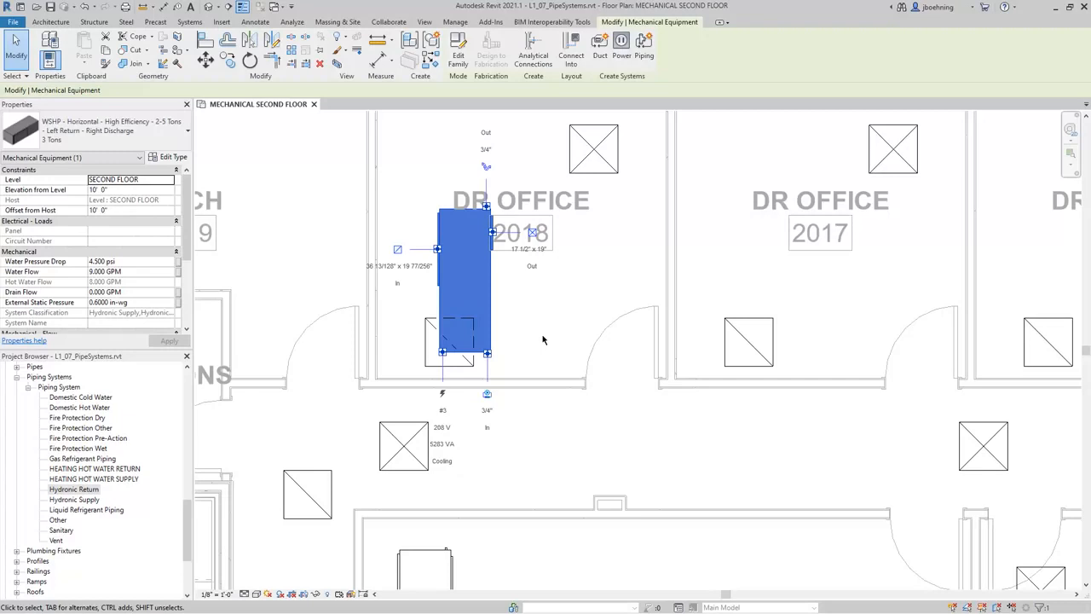
click(645, 43)
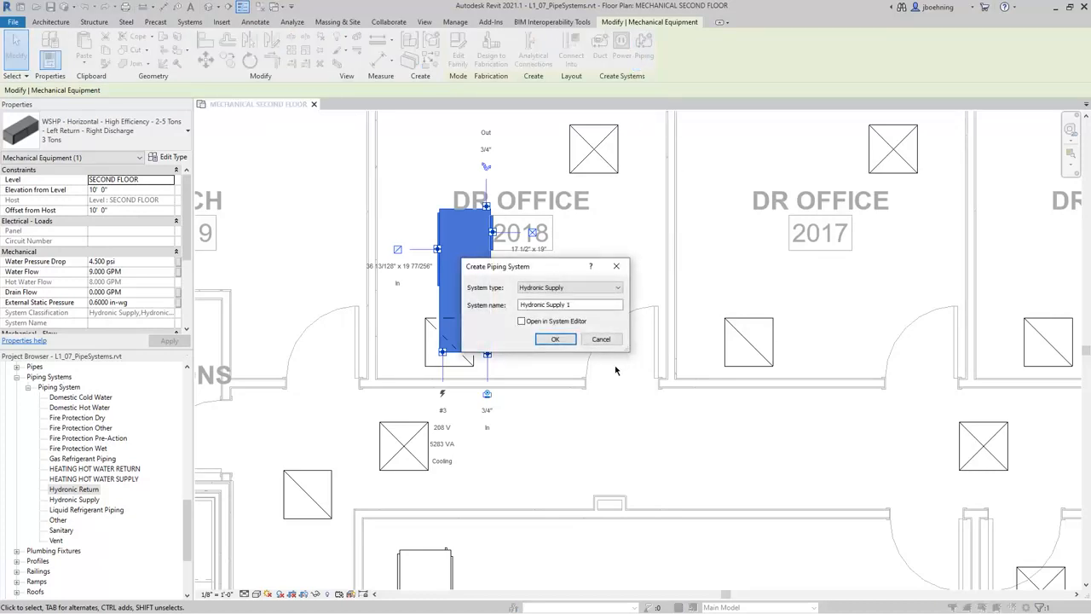
click(617, 290)
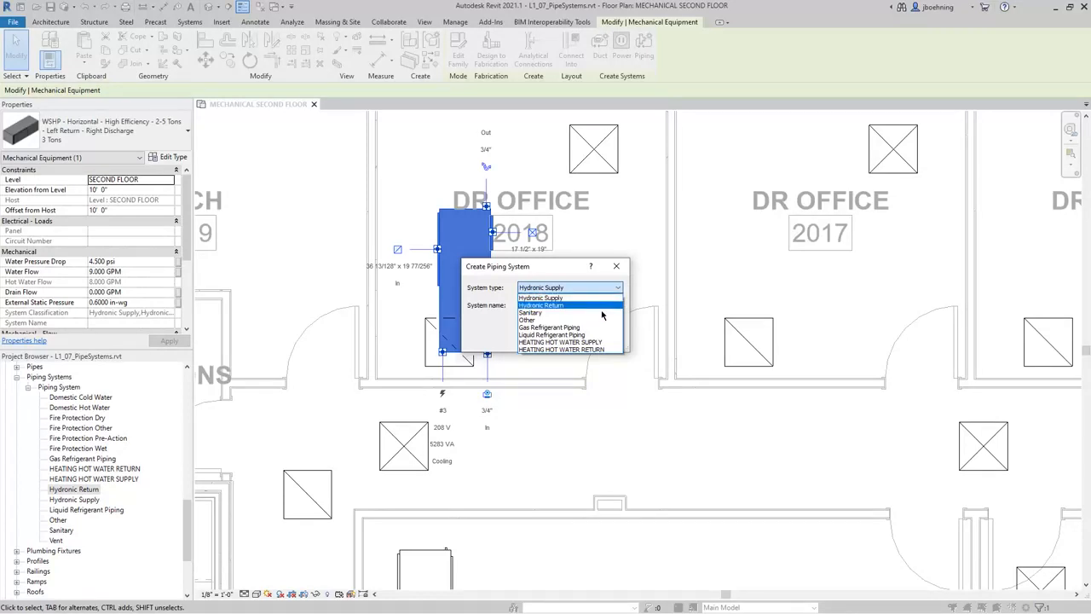
click(603, 344)
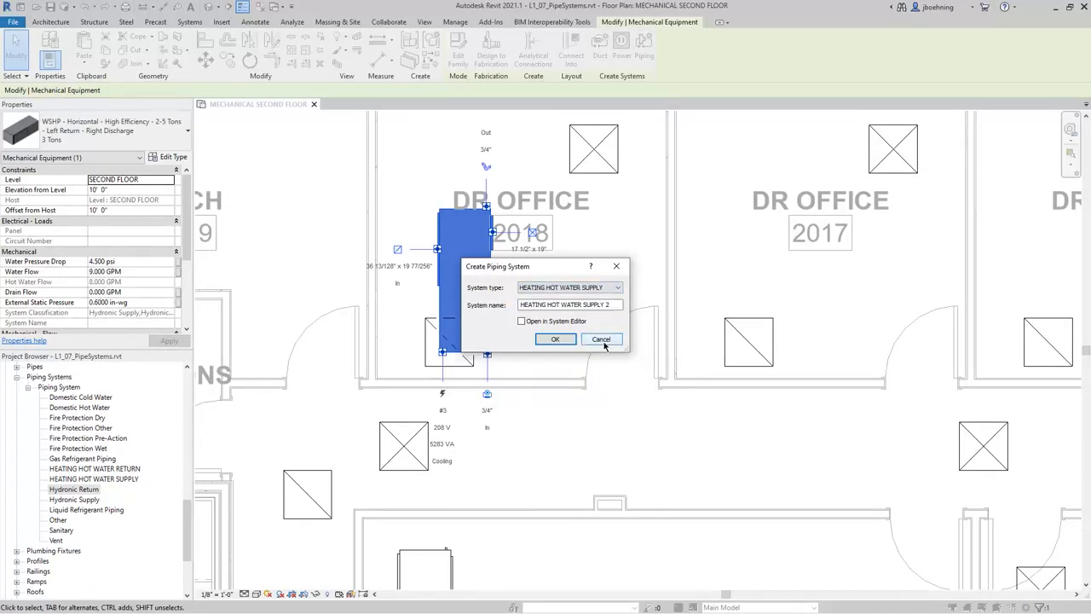
Name the system HWS-1, have it open in the System Editor, and assign it the 1/2" hot water supply connector, Connector 3.
drag(621, 304, 518, 308)
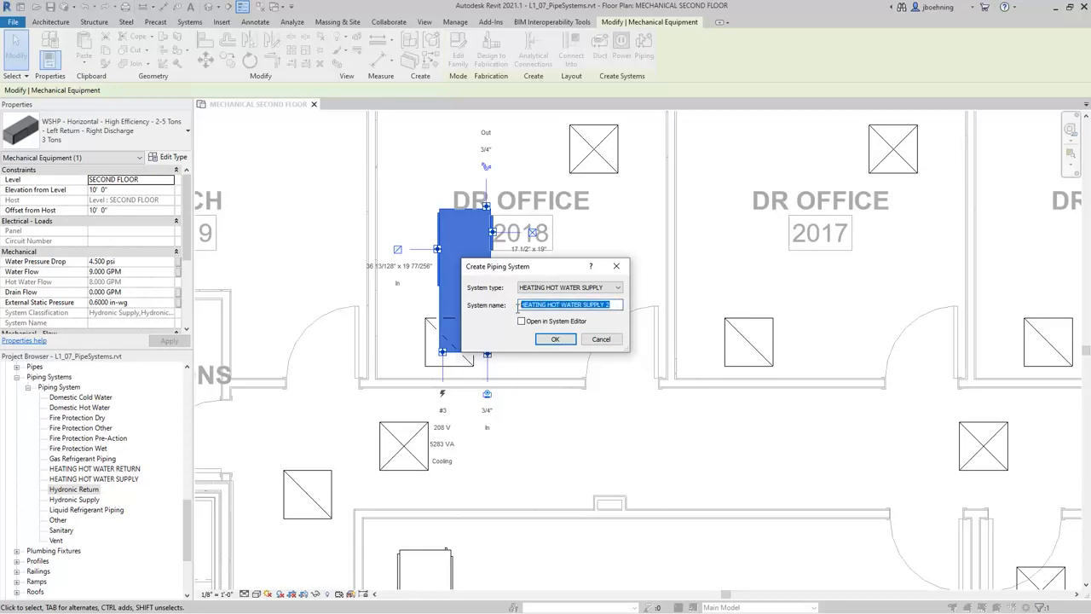
text(HWS-1)
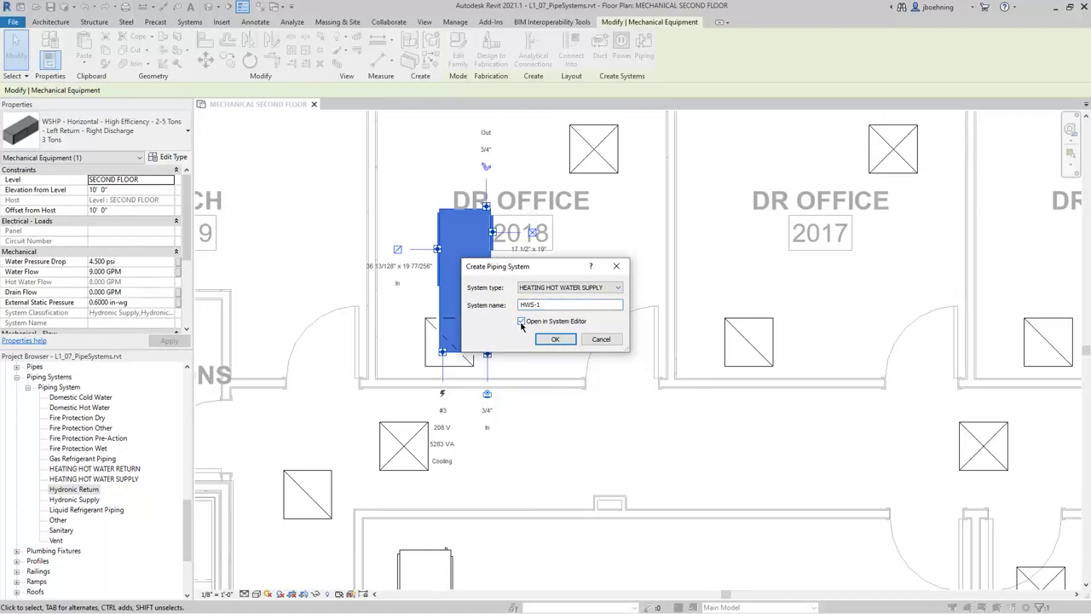
click(555, 338)
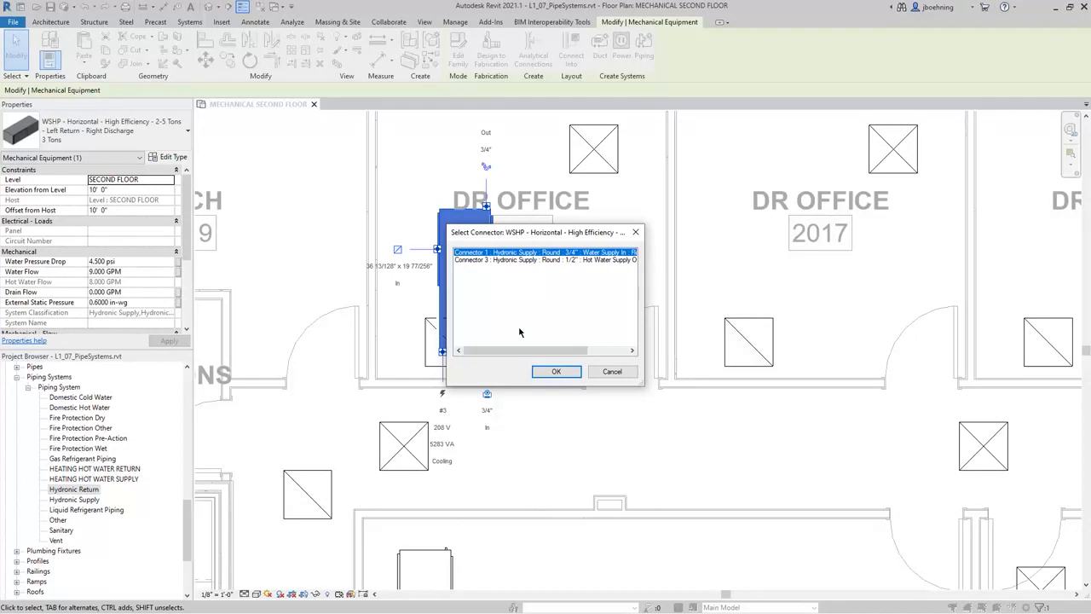
click(588, 260)
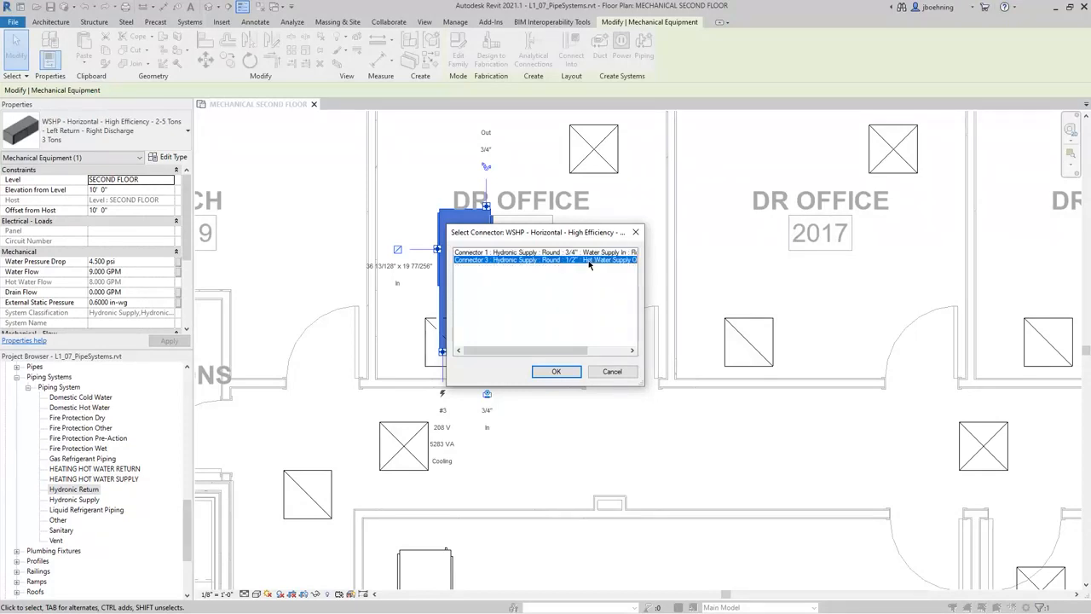
click(557, 372)
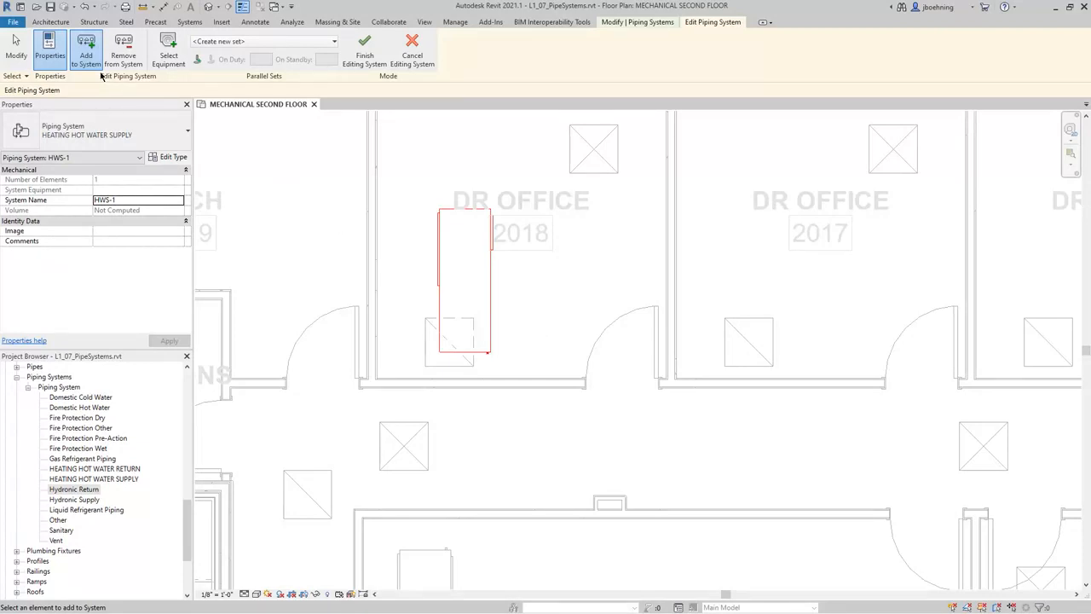
Add the heat pumps near CLOSET 2007 and in RECORDS 2009 to HWS-1 through their 1/2" hot water supply connectors.
scroll(356, 237, down, 5)
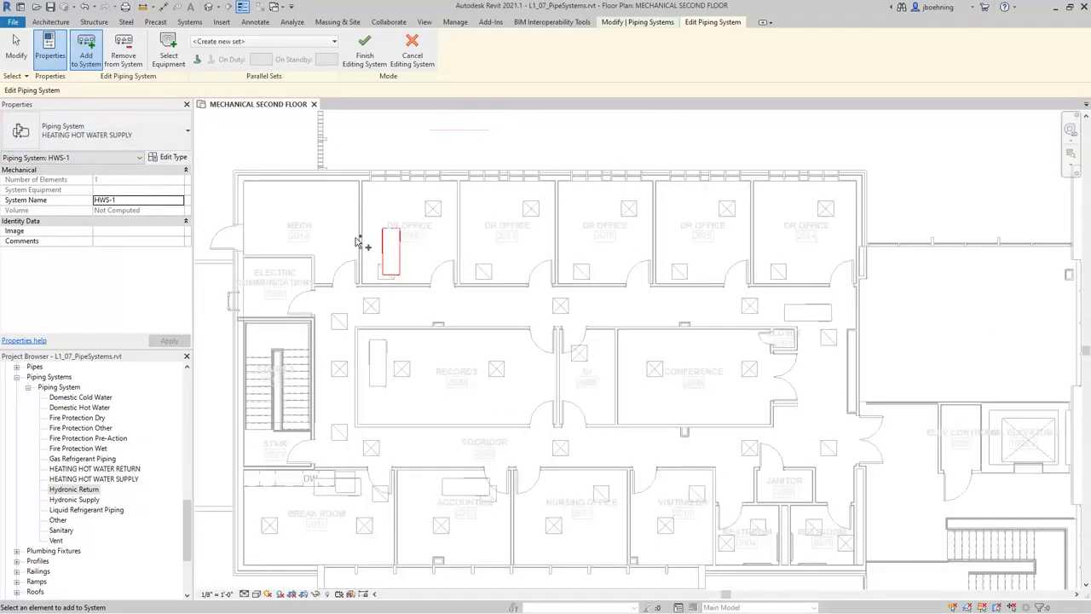
click(726, 305)
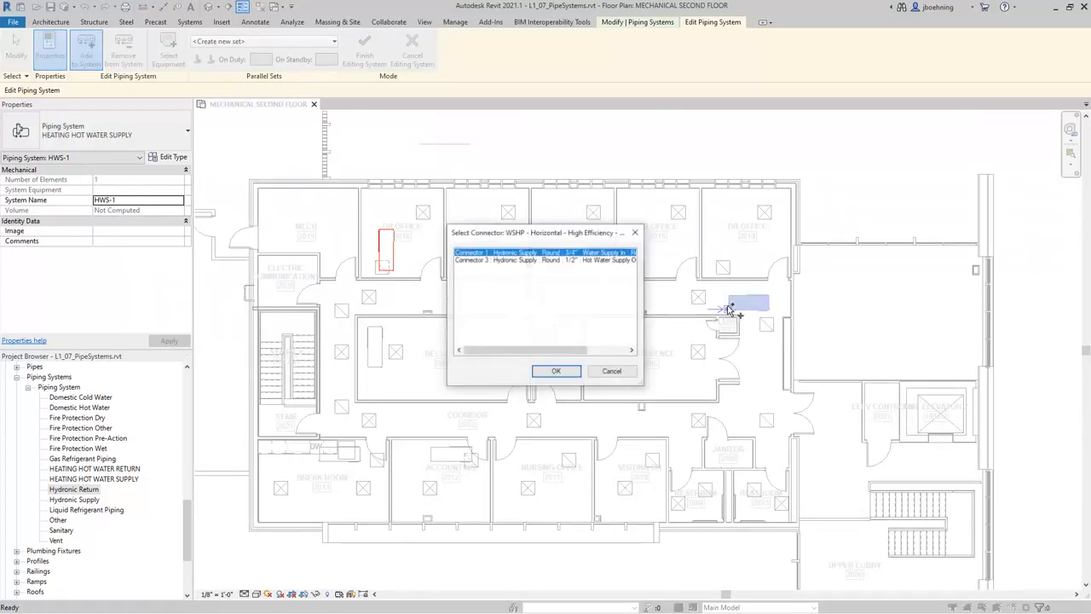
click(607, 259)
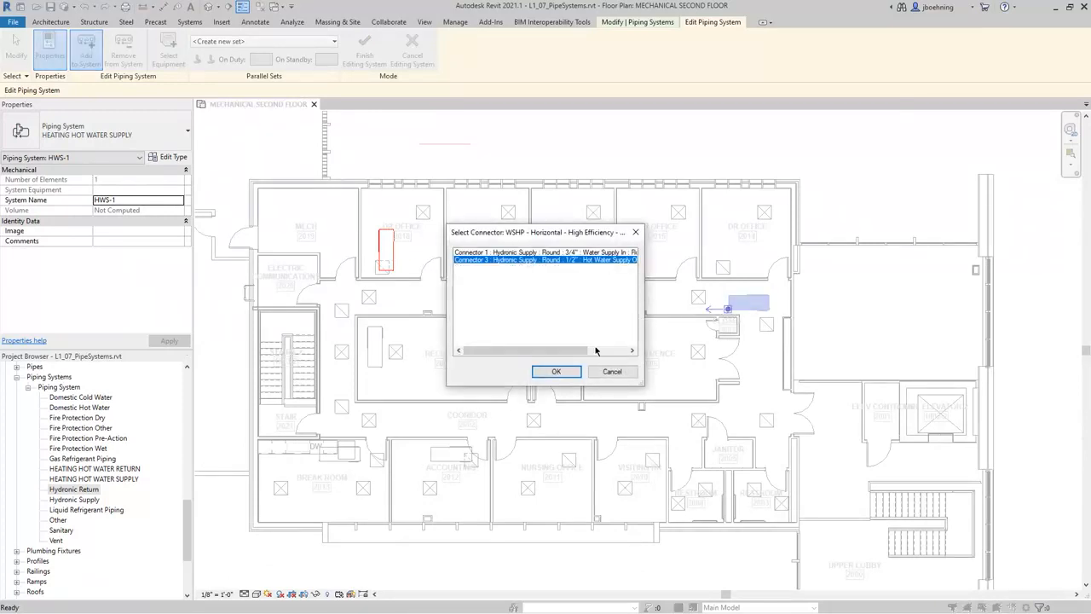
click(570, 371)
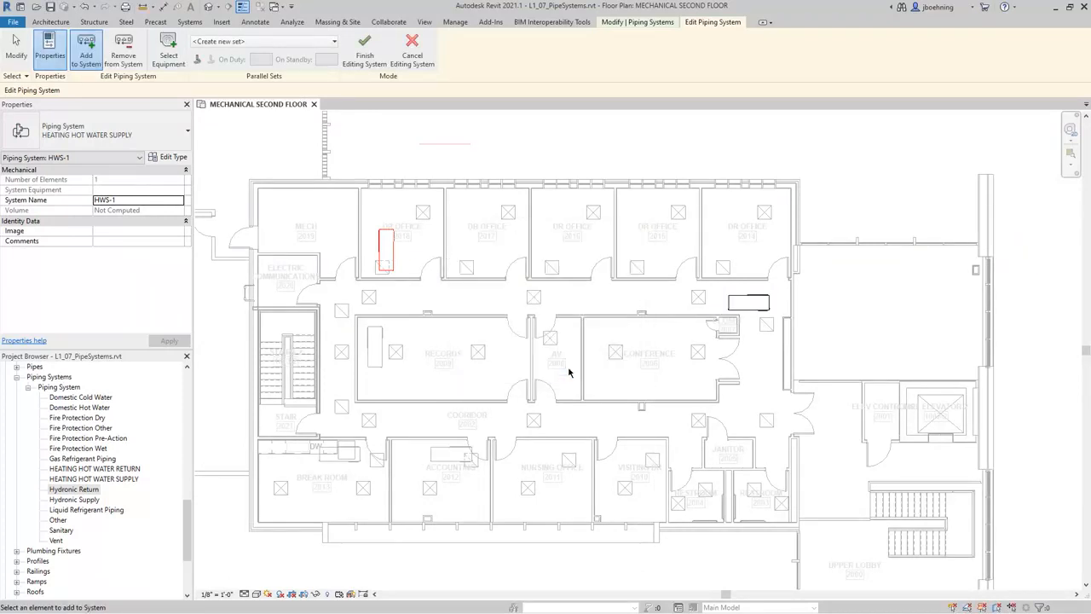
click(376, 351)
click(516, 260)
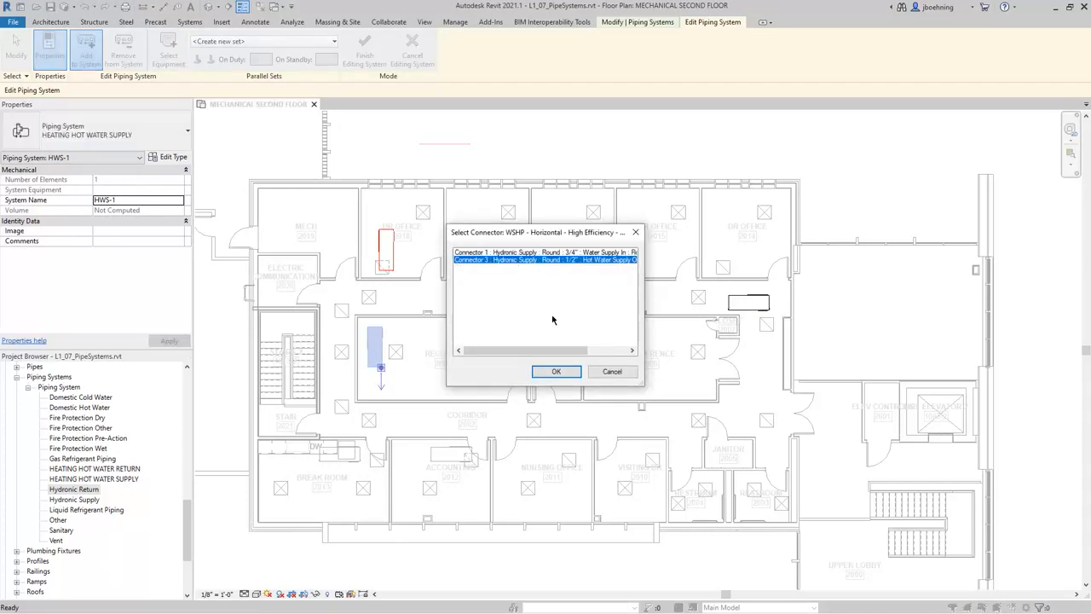
click(561, 373)
Add the BREAK ROOM 2013 and ACCOUNTING 2012 heat pumps to HWS-1 through their 1/2" hot water supply connectors and finish editing the system.
middle_drag(468, 375, 481, 336)
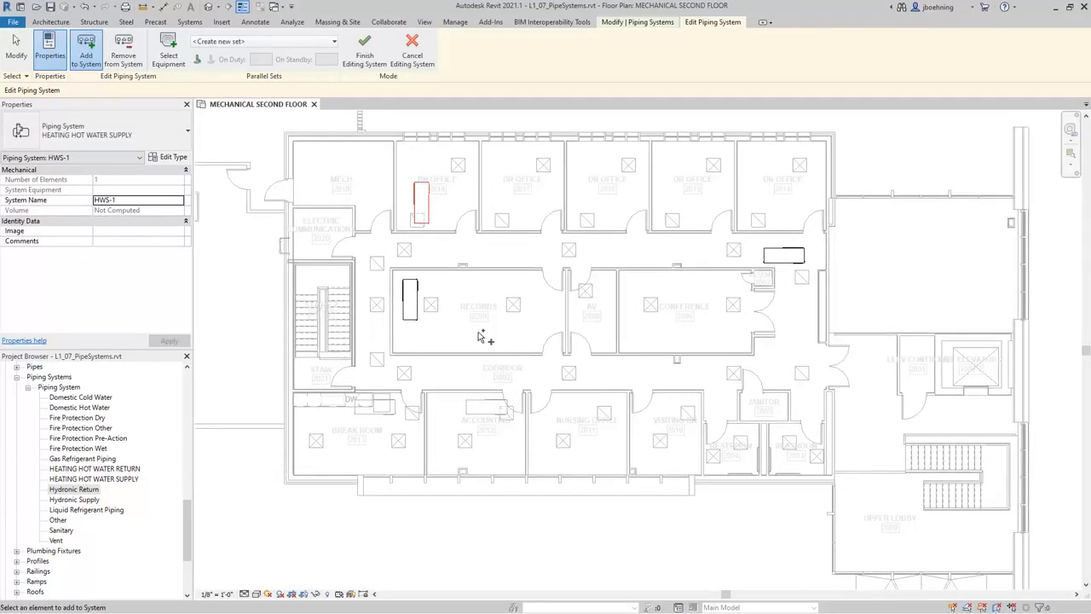
click(494, 407)
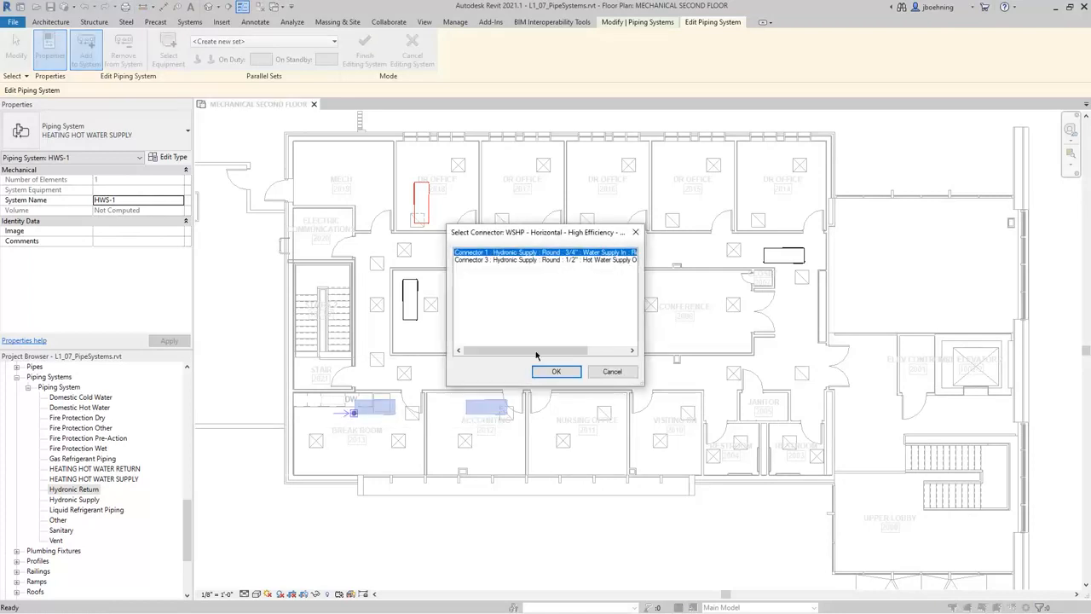
click(530, 259)
click(556, 372)
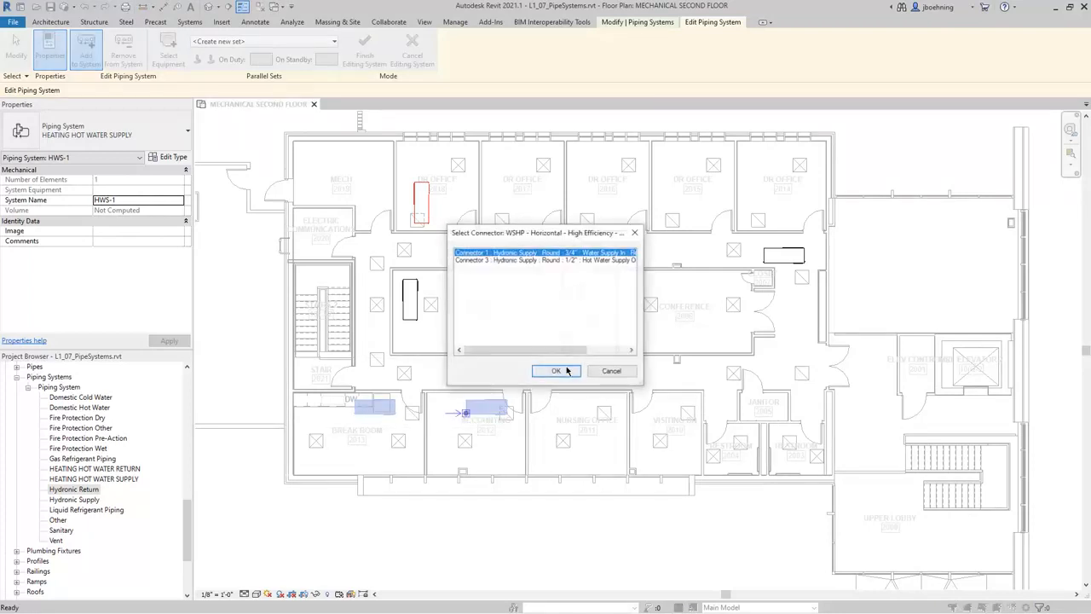
click(526, 260)
click(558, 372)
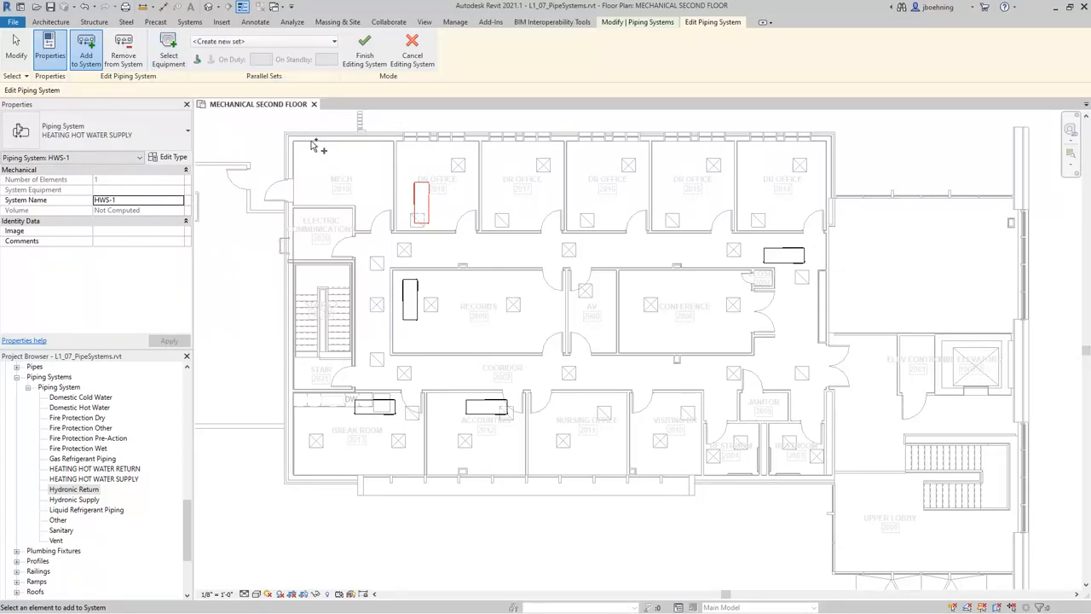
click(365, 52)
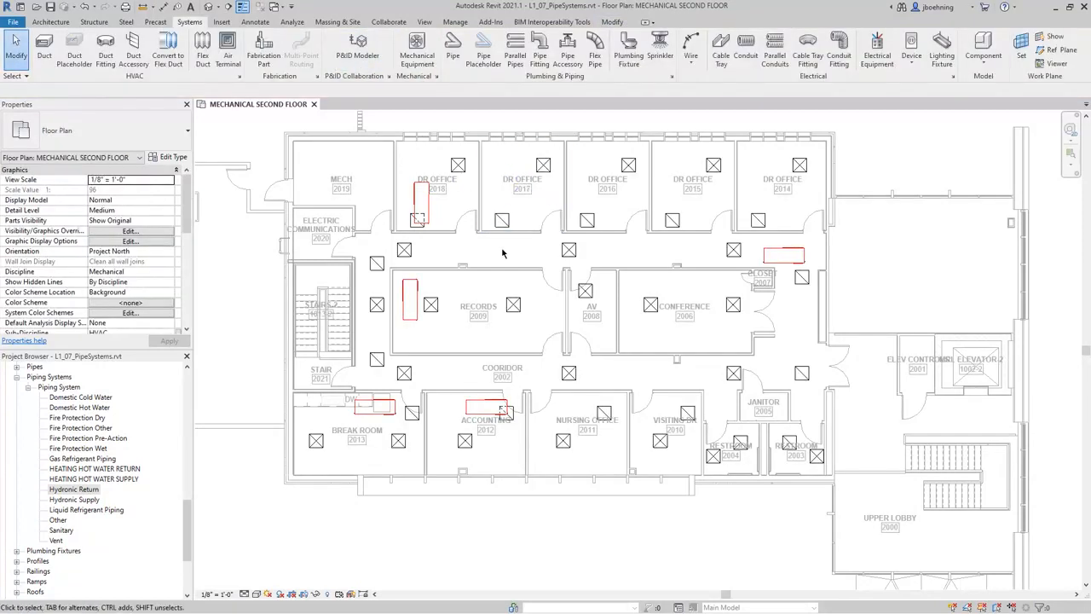
Examine the piping system assigned to the DR OFFICE 2018 heat pump and its member equipment, then deselect the unit.
middle_drag(511, 258, 579, 306)
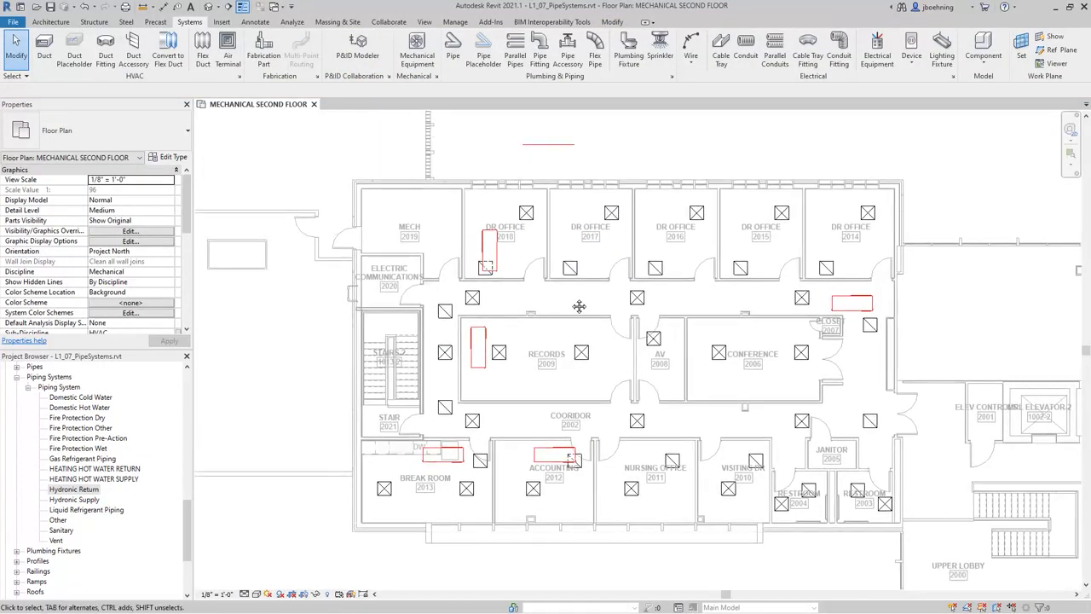
click(499, 270)
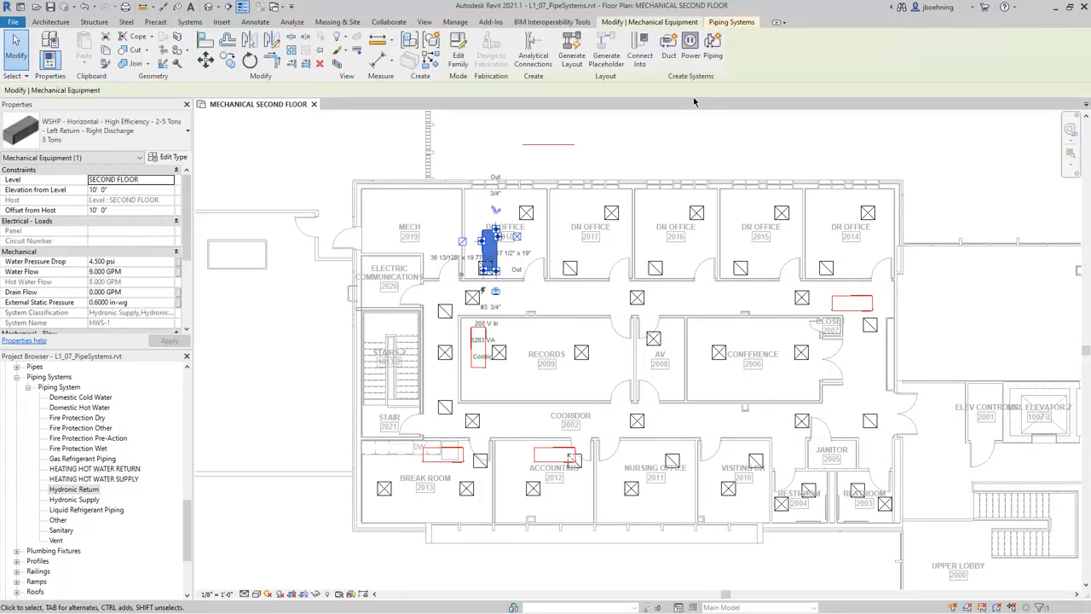
click(735, 25)
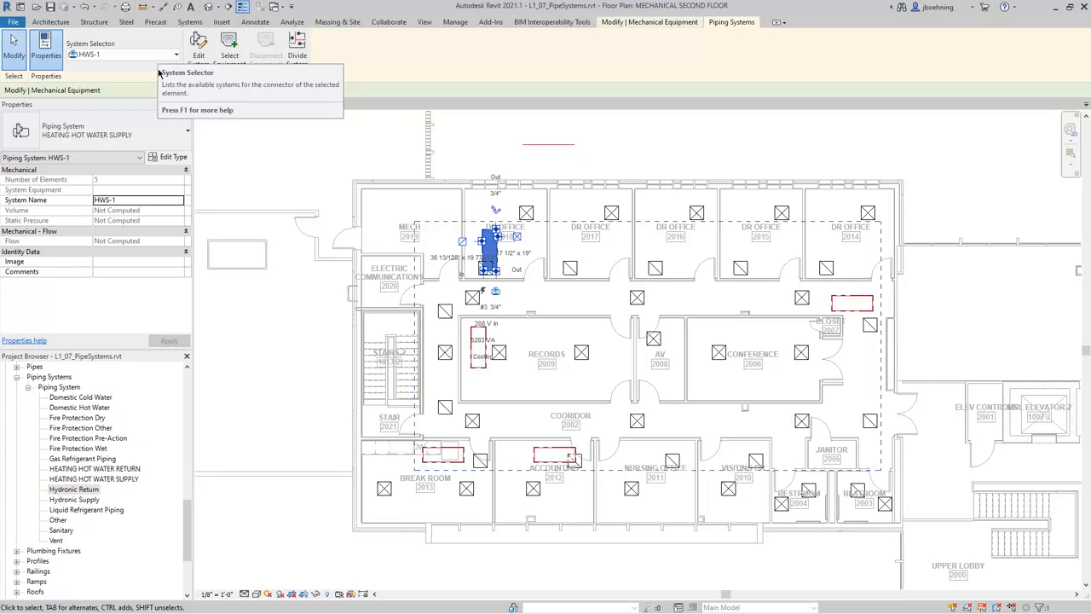
click(269, 179)
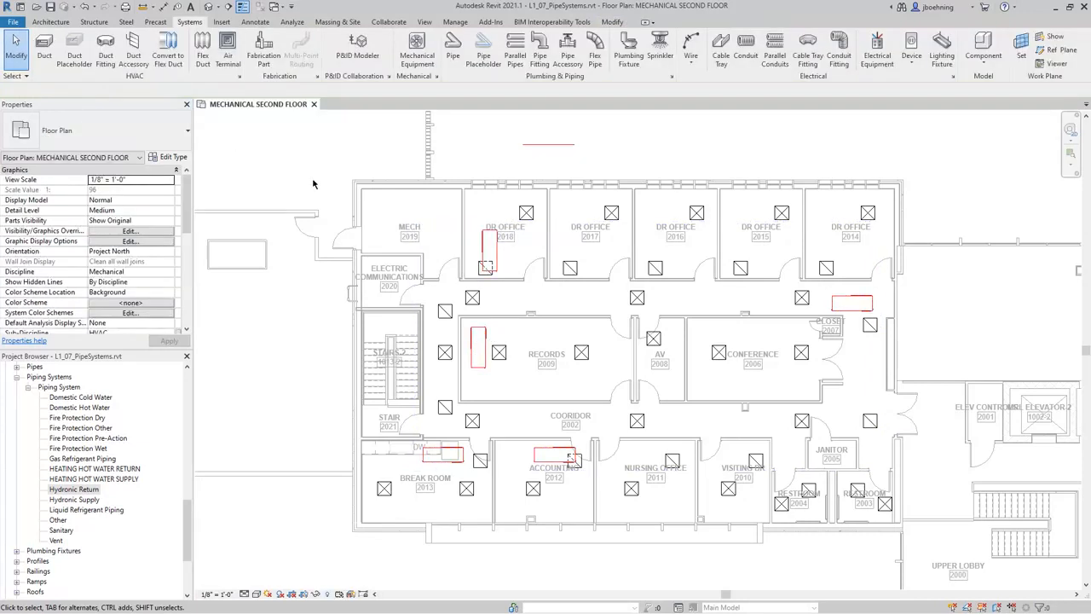
Start a piping system from the DR OFFICE 2018 heat pump with the system type HEATING HOT WATER RETURN.
middle_drag(318, 183, 316, 190)
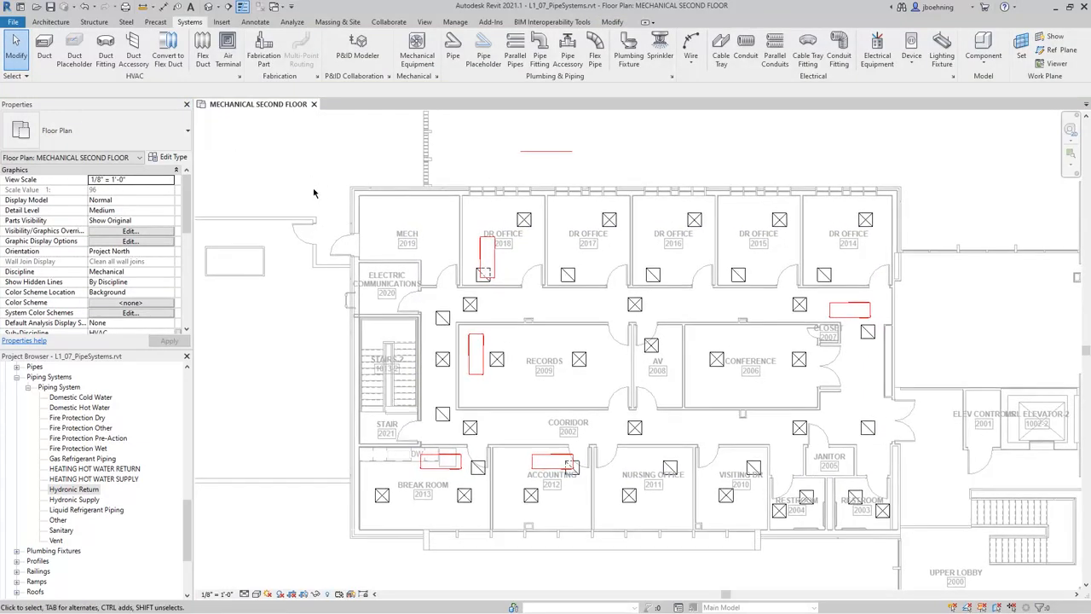
click(482, 260)
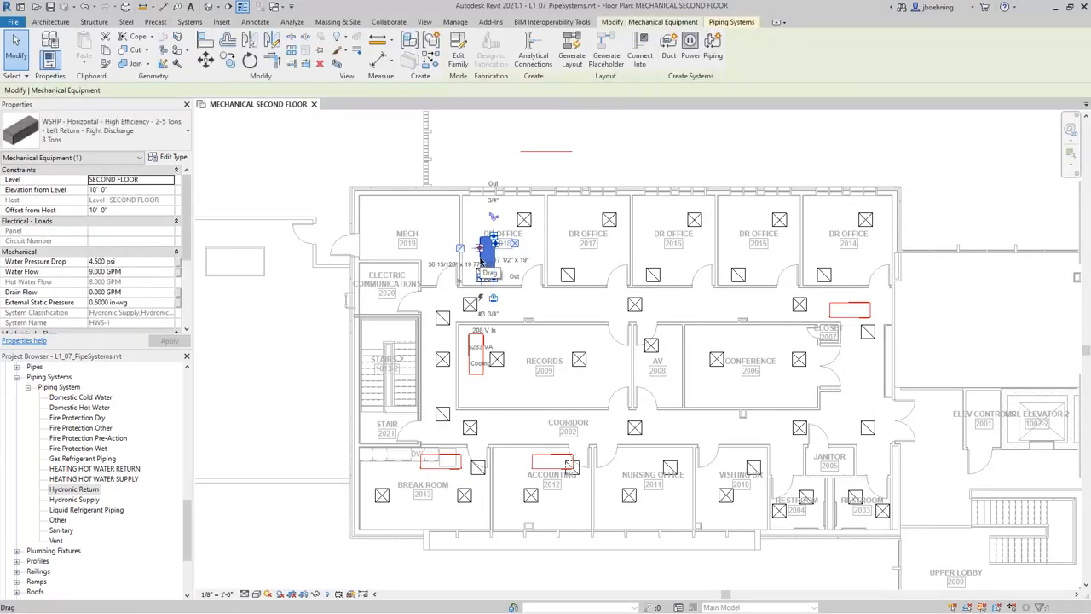
click(715, 58)
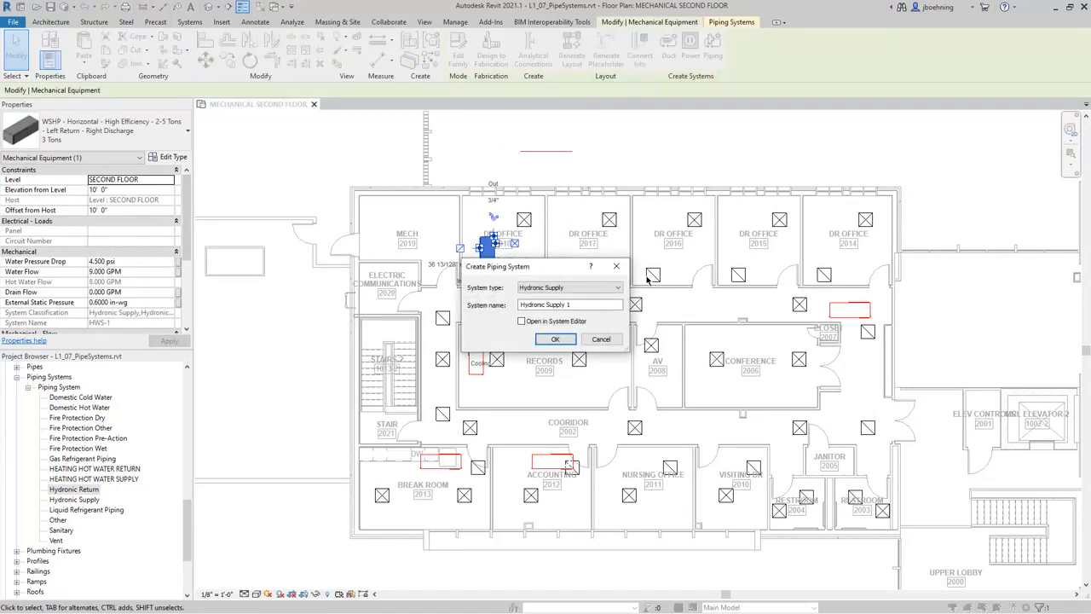
click(617, 288)
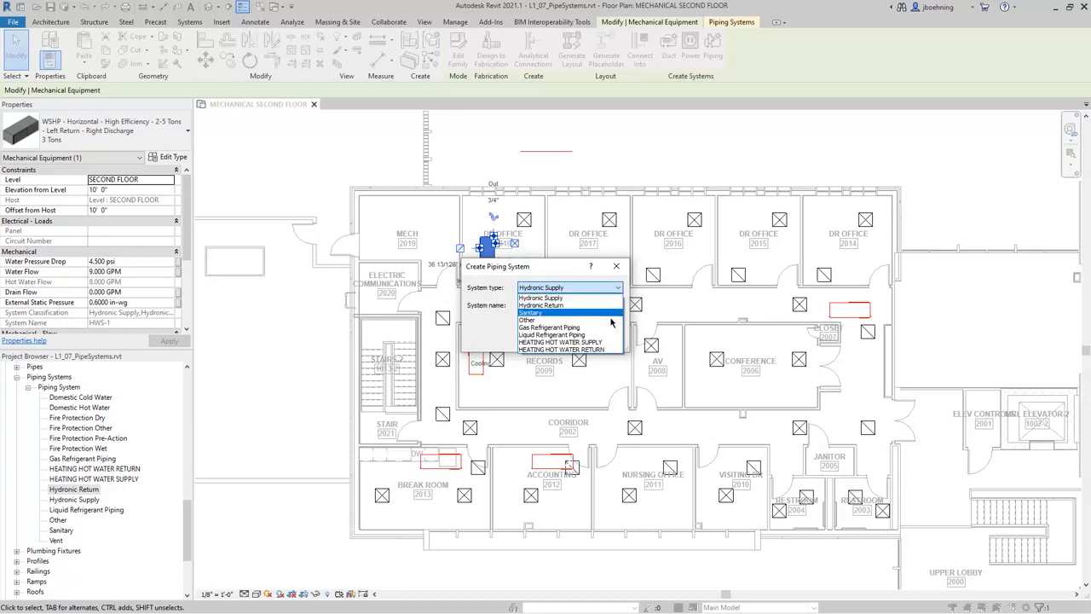
click(608, 349)
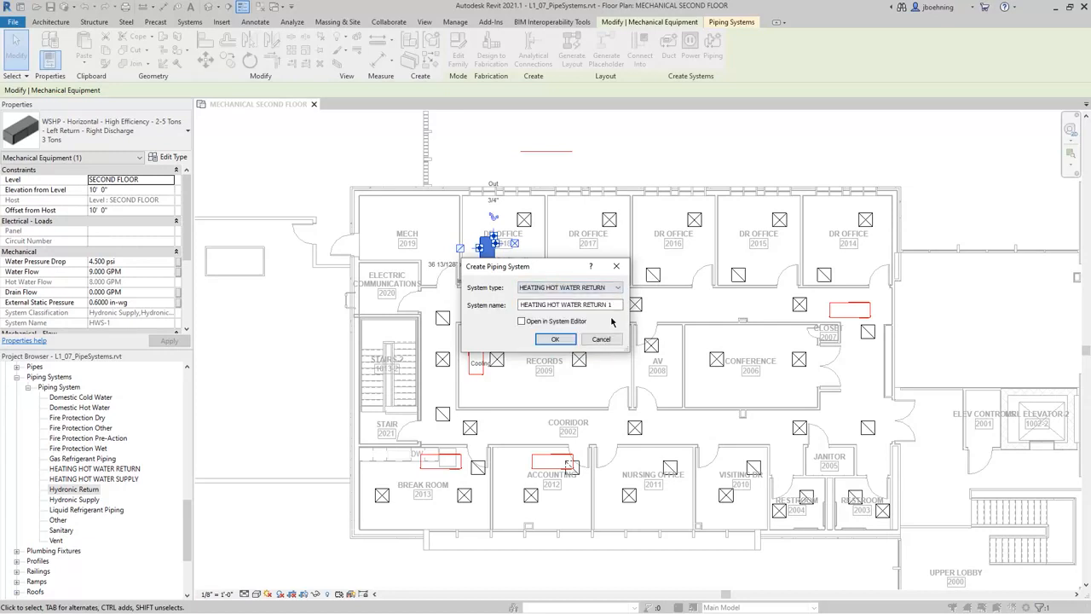
Name the system HWR-1 and assign it the heat pump's 1/2" hot water return connector, Connector 4.
drag(616, 304, 525, 303)
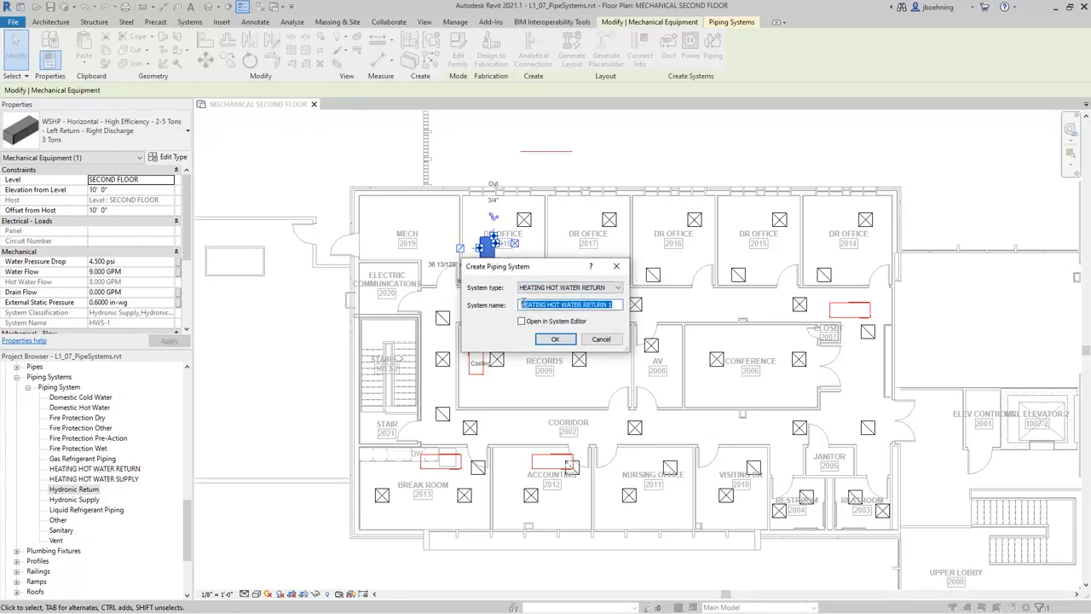
text(HWR-1)
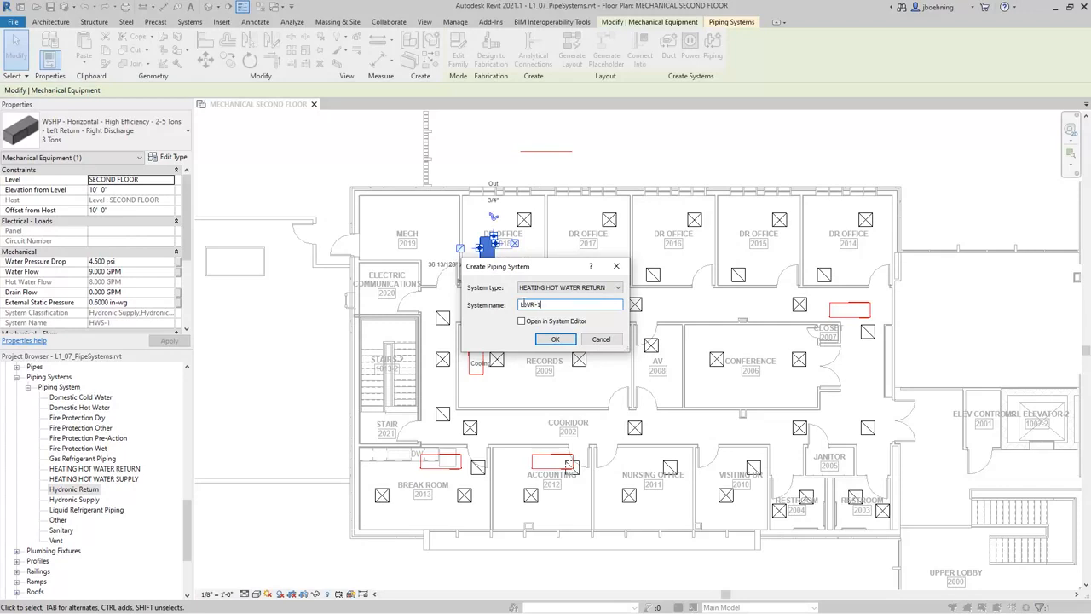
click(549, 338)
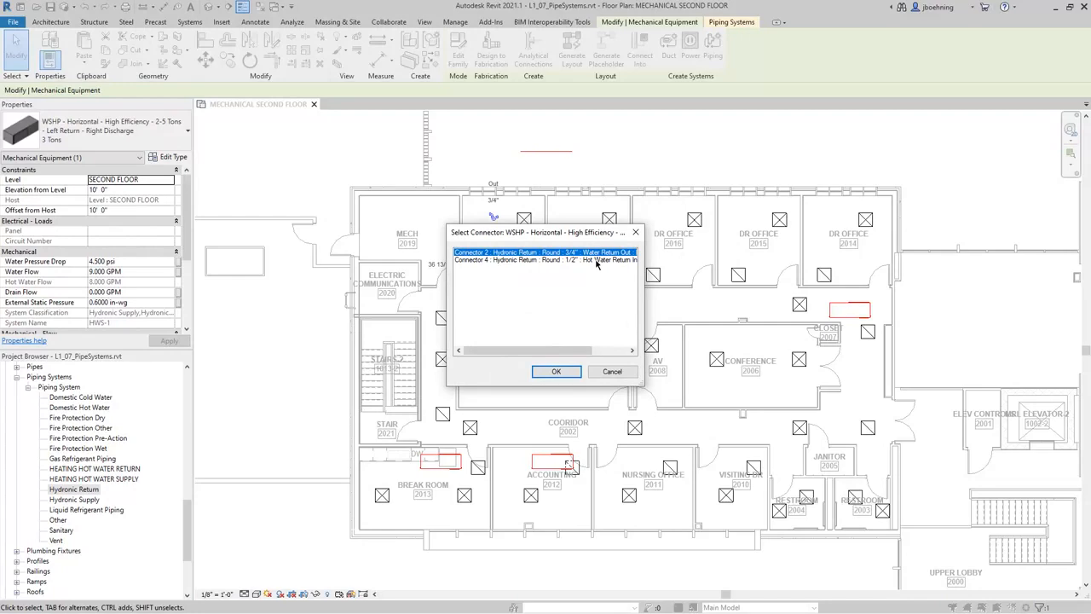
click(597, 260)
click(573, 372)
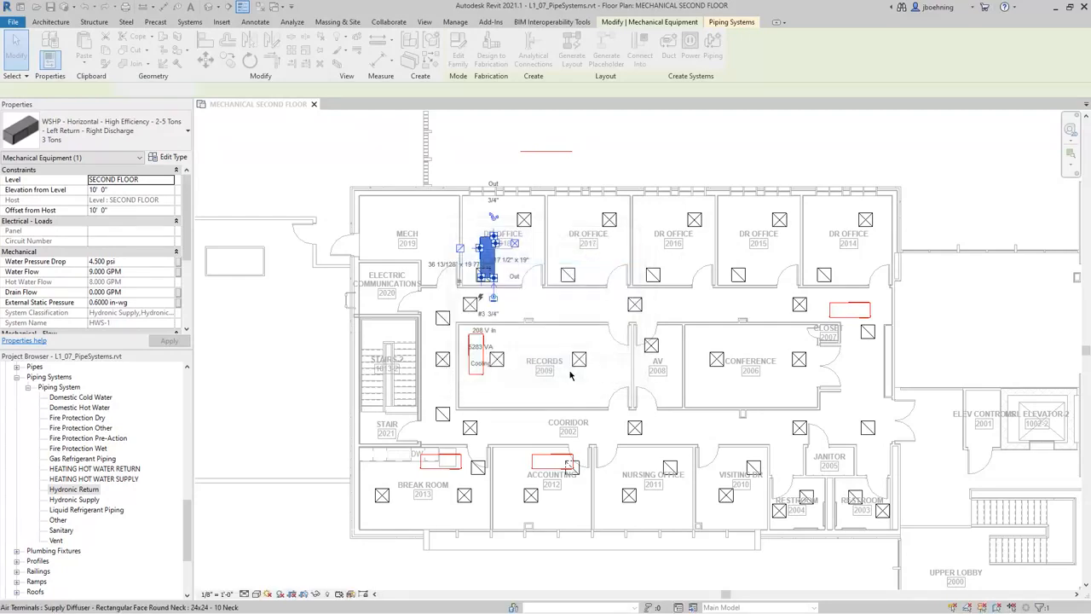
Edit HWR-1 and add the heat pumps near CLOSET 2007 and in RECORDS 2009 through their 1/2" hot water return connectors.
scroll(488, 267, up, 1)
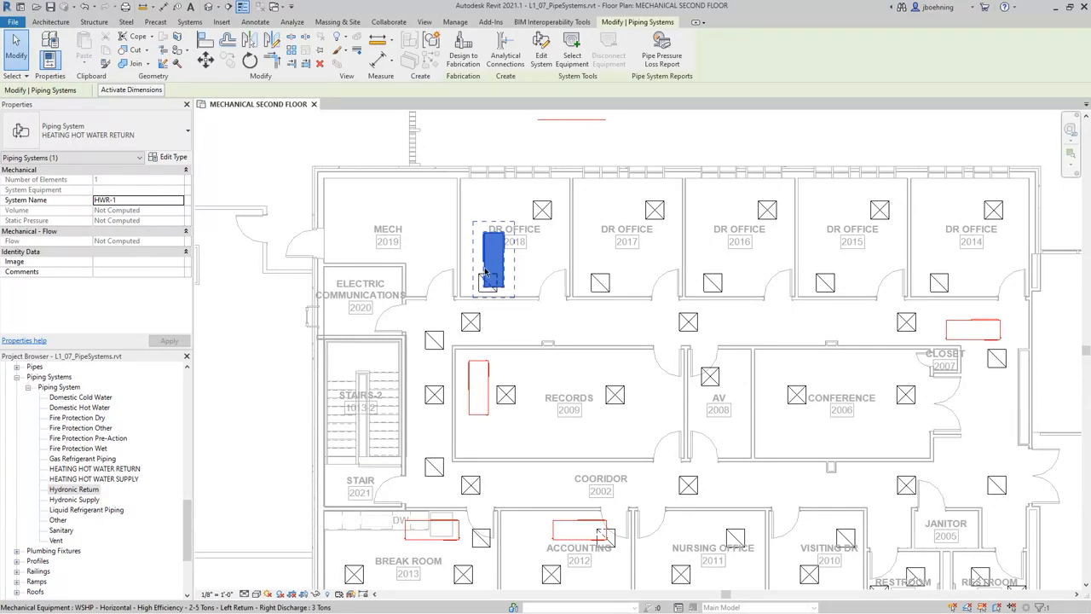
click(540, 65)
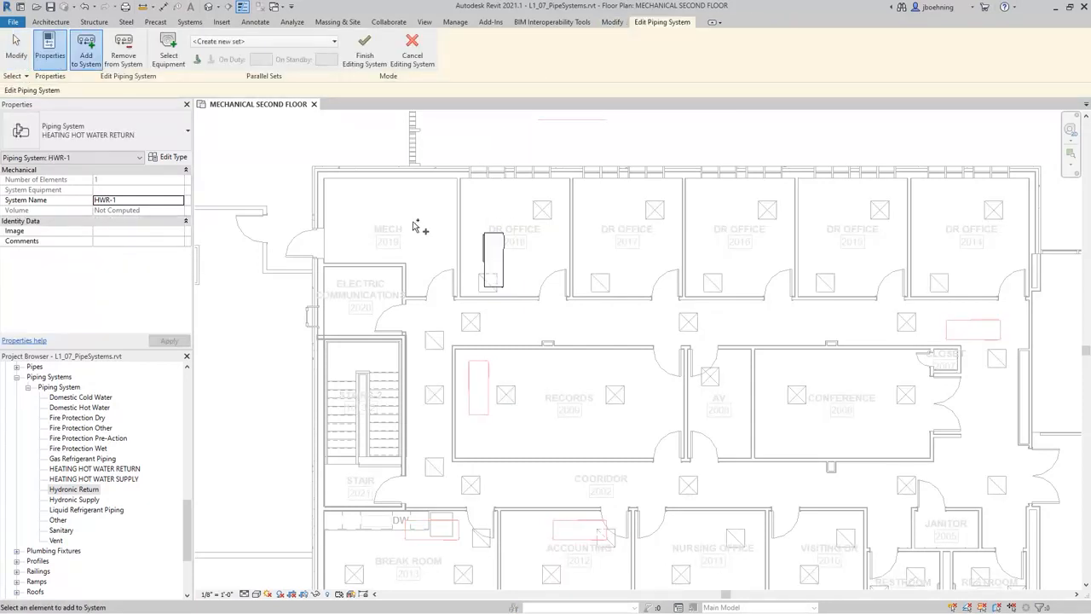
scroll(416, 223, down, 2)
click(765, 293)
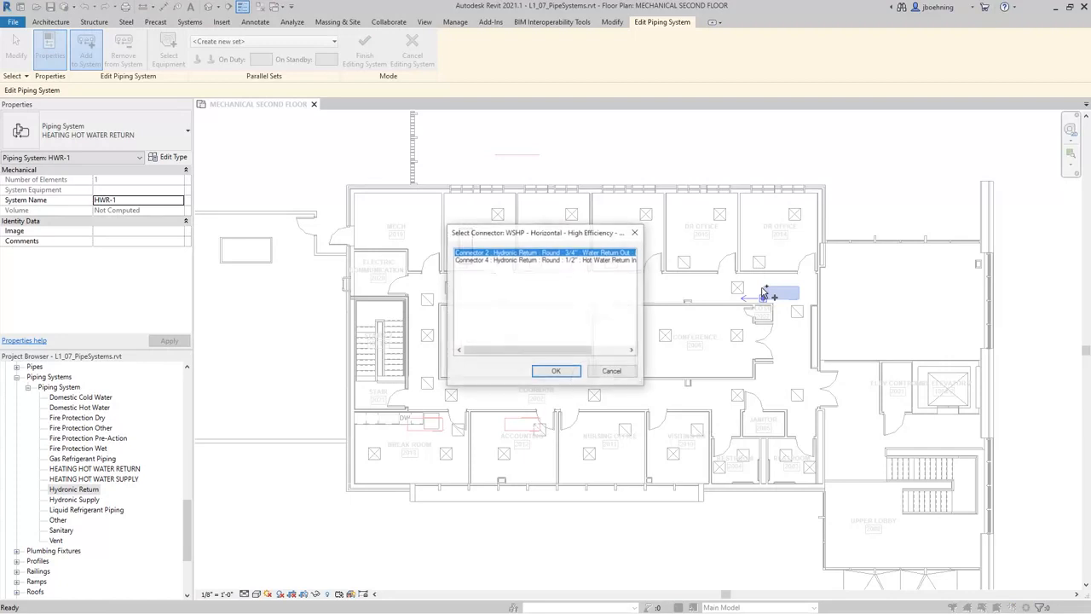
click(584, 259)
click(556, 371)
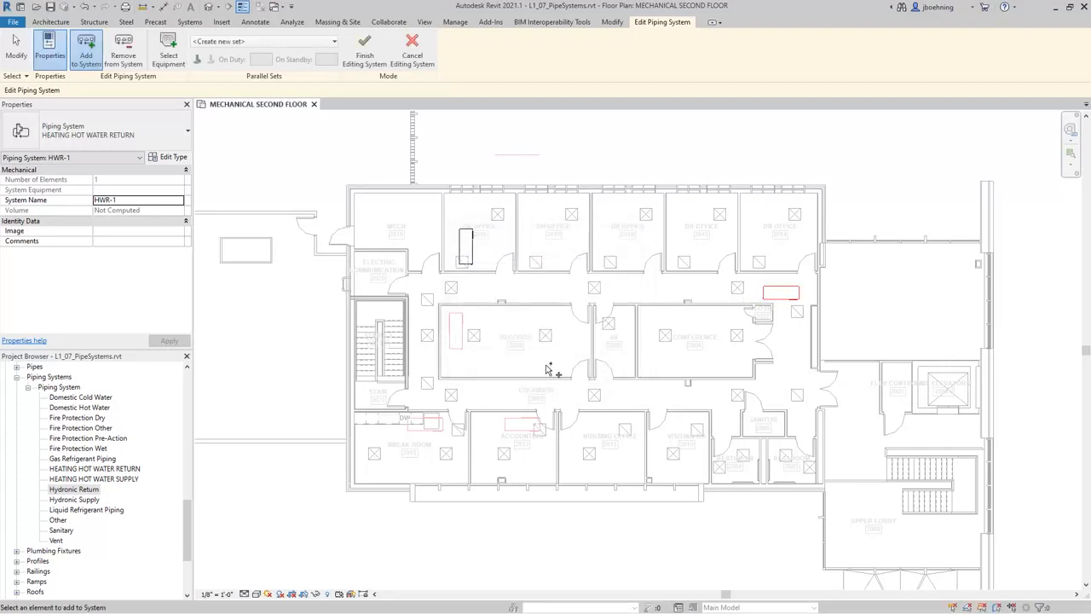
click(552, 375)
click(558, 260)
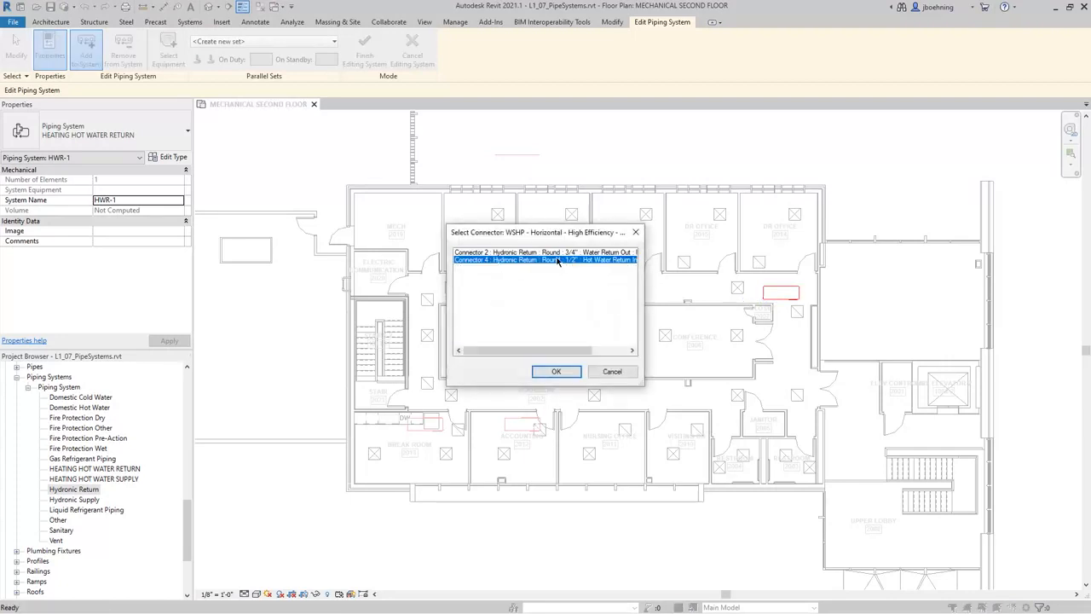
click(558, 371)
Add the BREAK ROOM 2013 and ACCOUNTING 2012 heat pumps to HWR-1 through their 1/2" hot water return connectors and finish editing the system.
drag(574, 441, 580, 441)
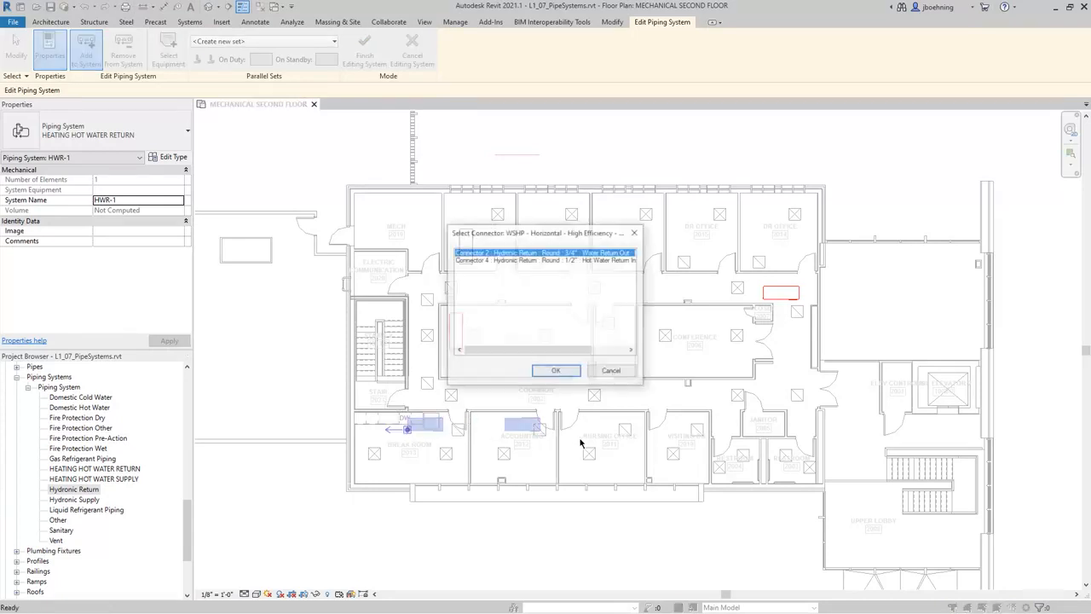
click(555, 260)
click(567, 375)
click(555, 260)
click(564, 372)
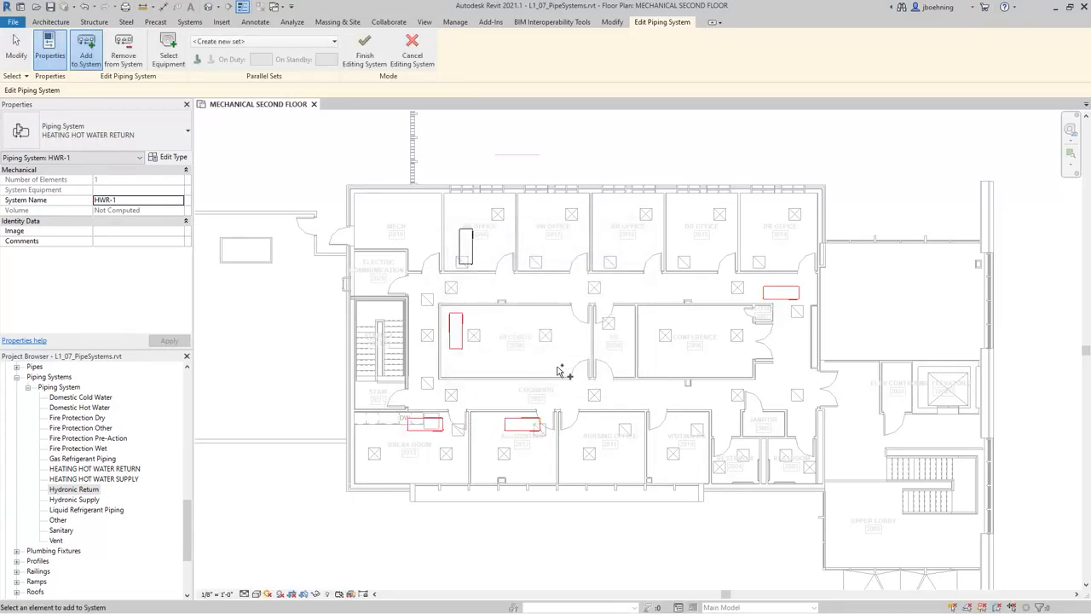
click(361, 67)
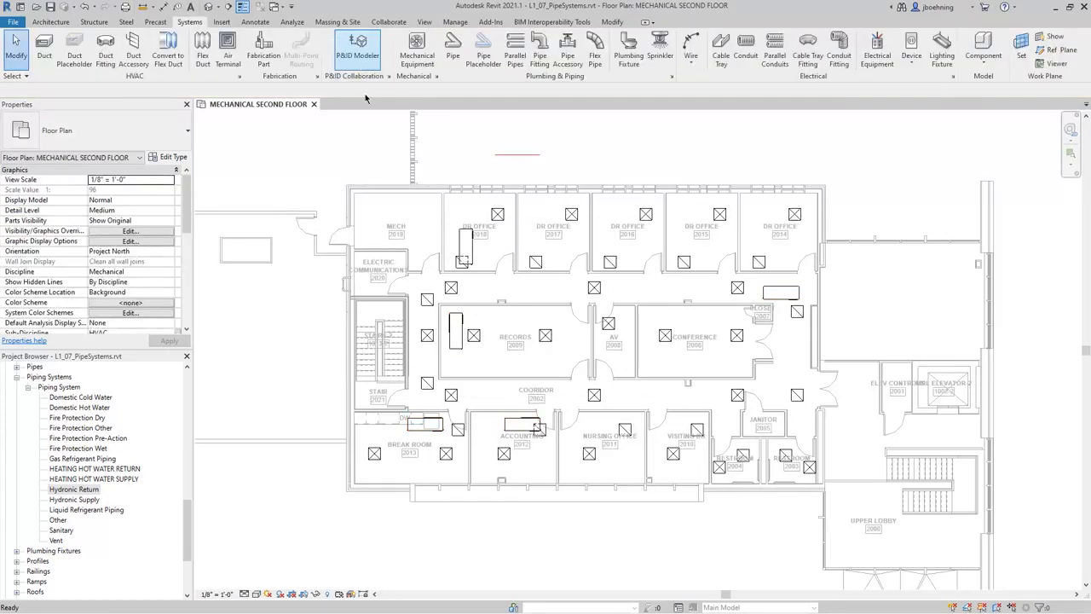
Examine which piping systems are assigned to the DR OFFICE 2018 heat pump using the system selector.
middle_drag(358, 159, 329, 171)
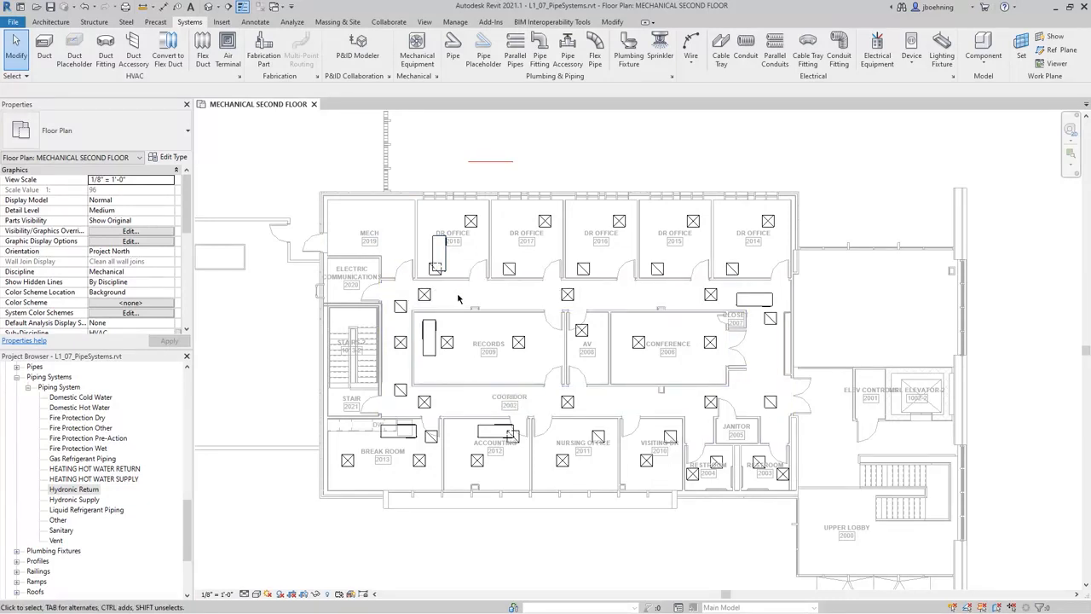
click(438, 254)
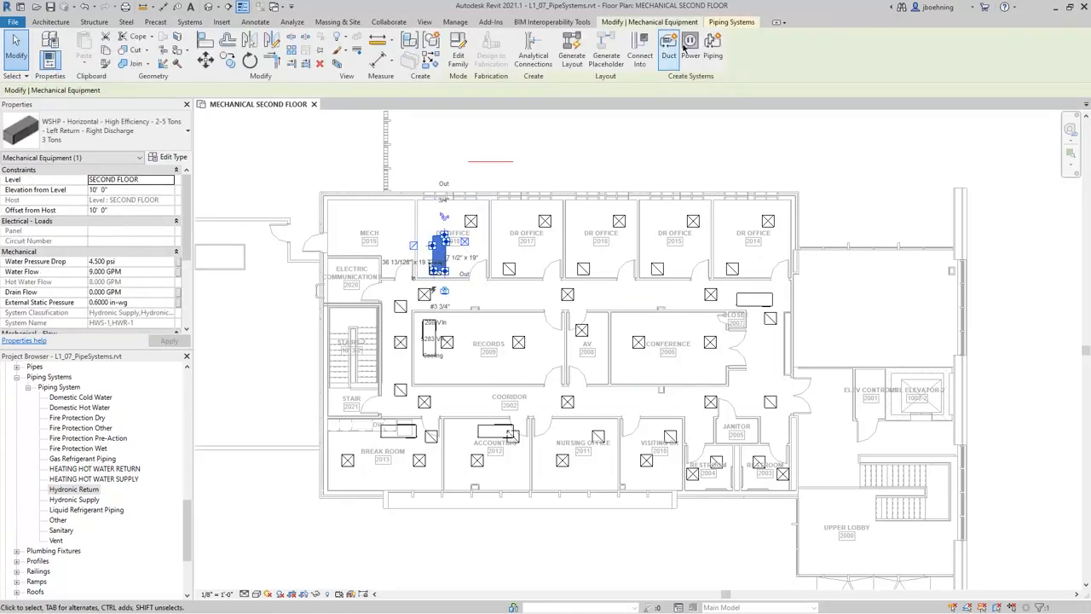
click(729, 22)
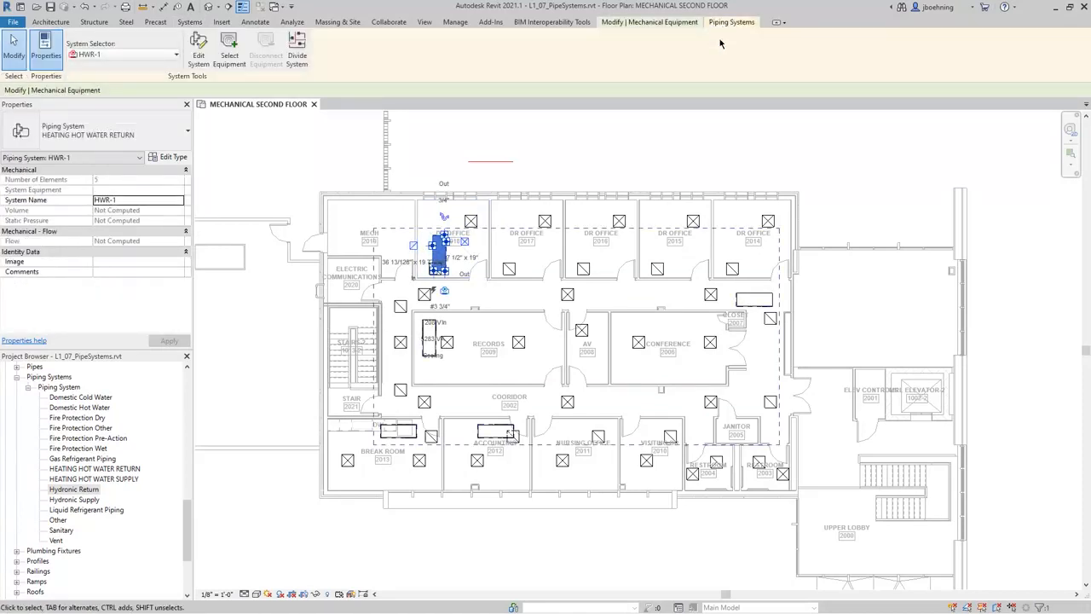
click(175, 56)
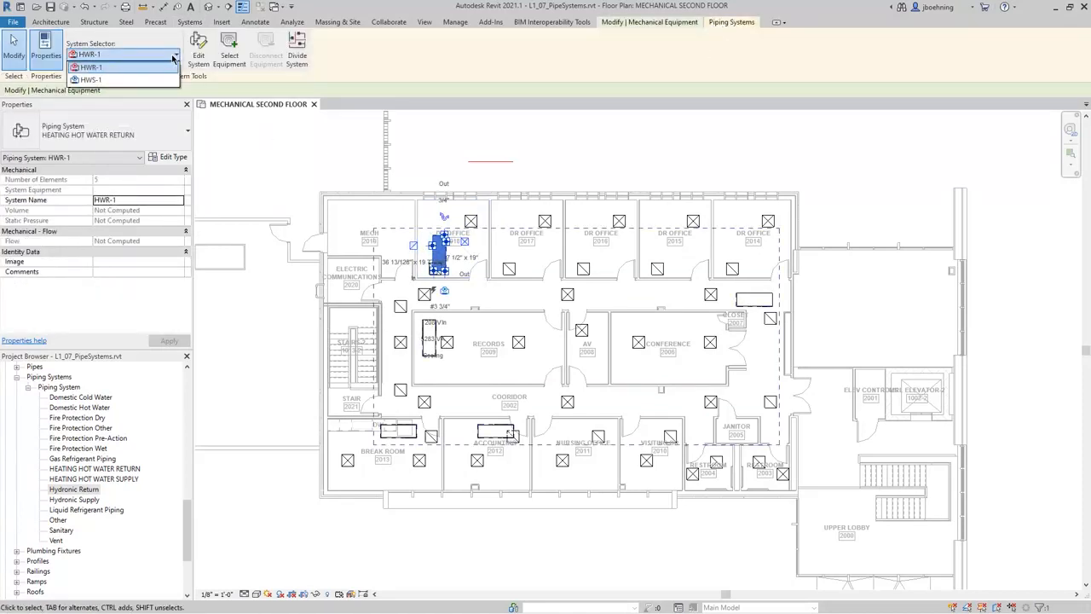